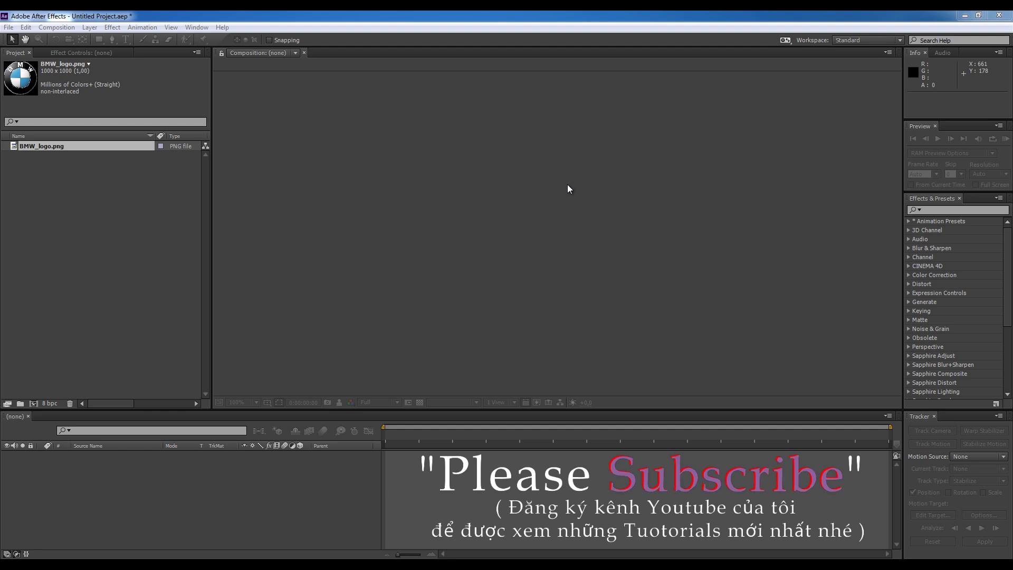
Step: Create a 1280×720, 29.97 fps HDTV 720 composition named Final
left_click(56, 27)
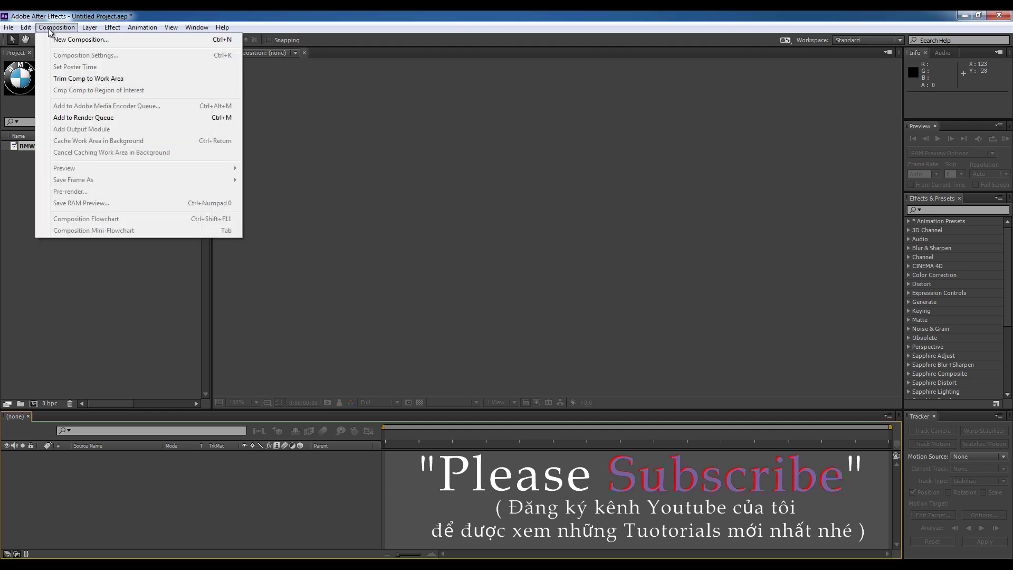
left_click(93, 42)
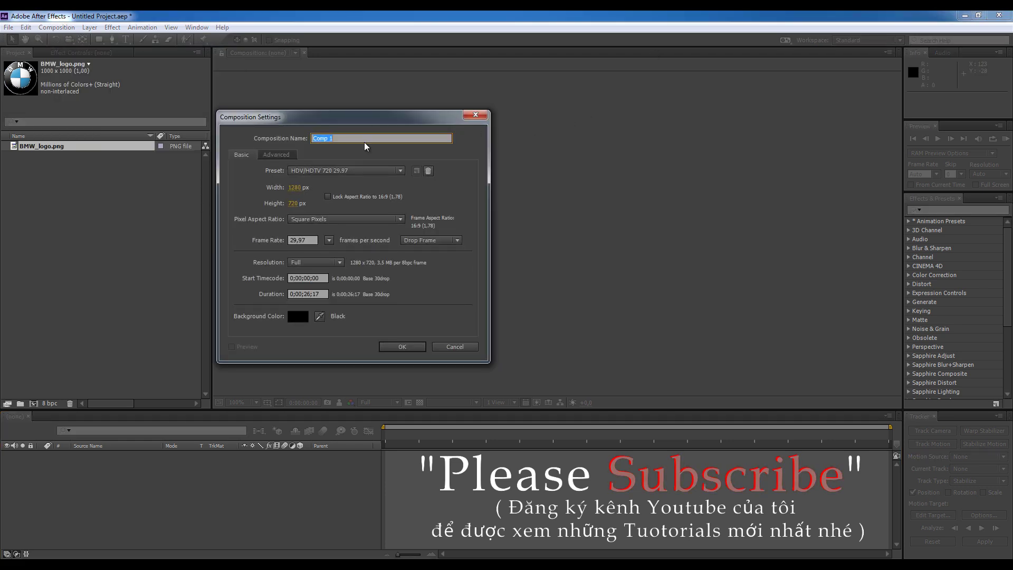
type("Final")
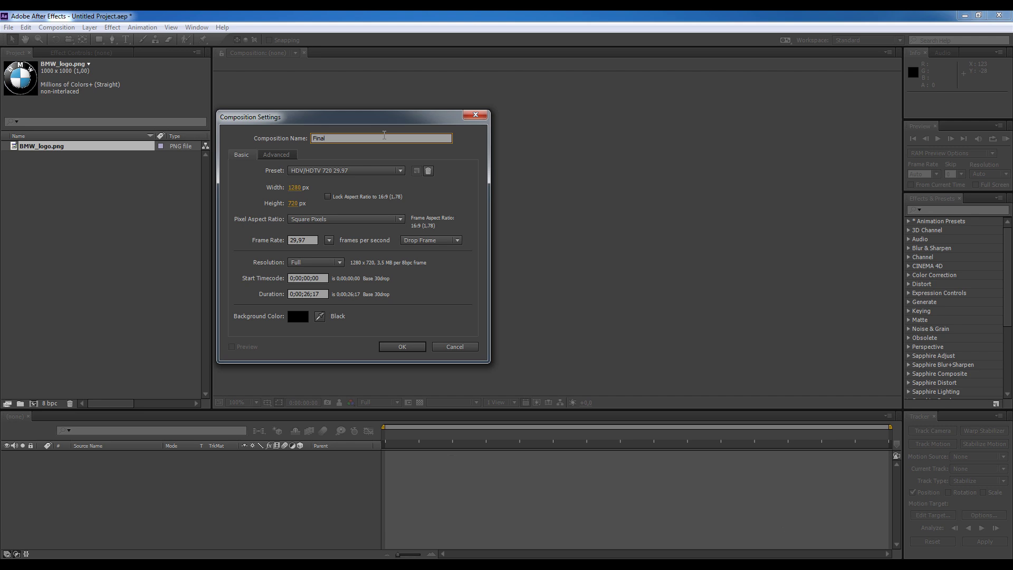
key("Return")
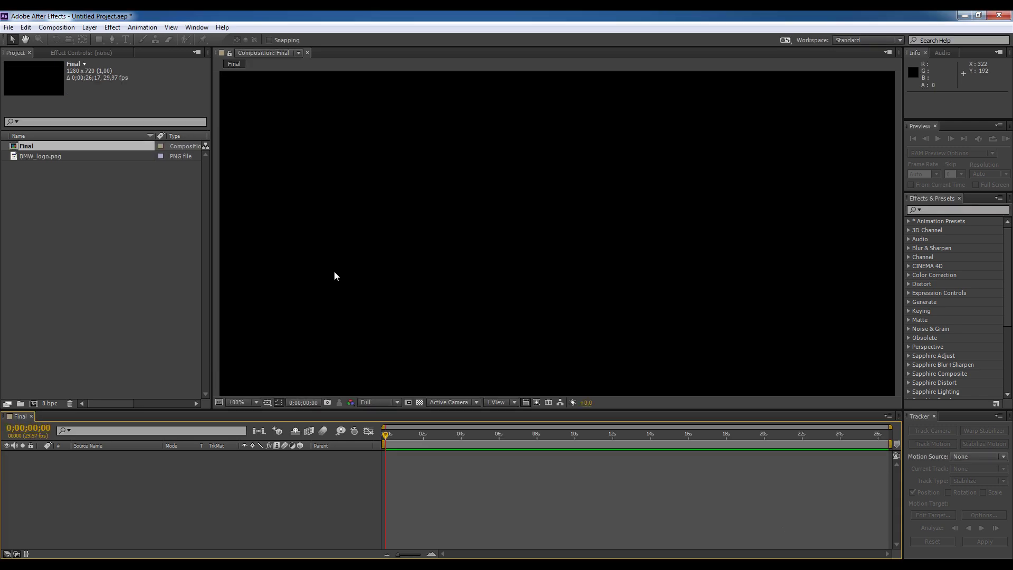
Step: Add BMW_logo.png from the Project panel as a layer in the Final composition
left_click(35, 157)
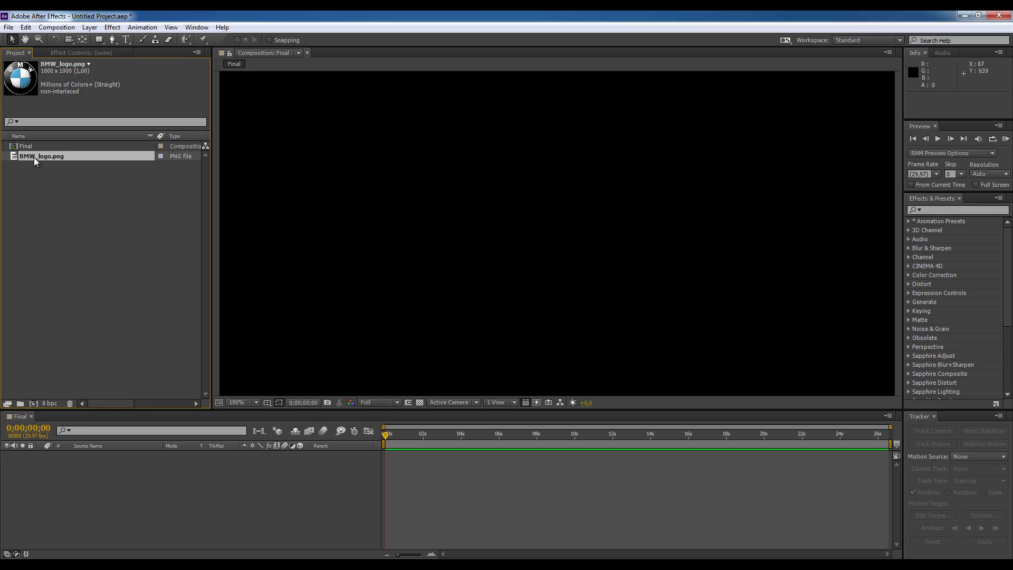
left_click_drag(33, 156, 145, 493)
key("comma")
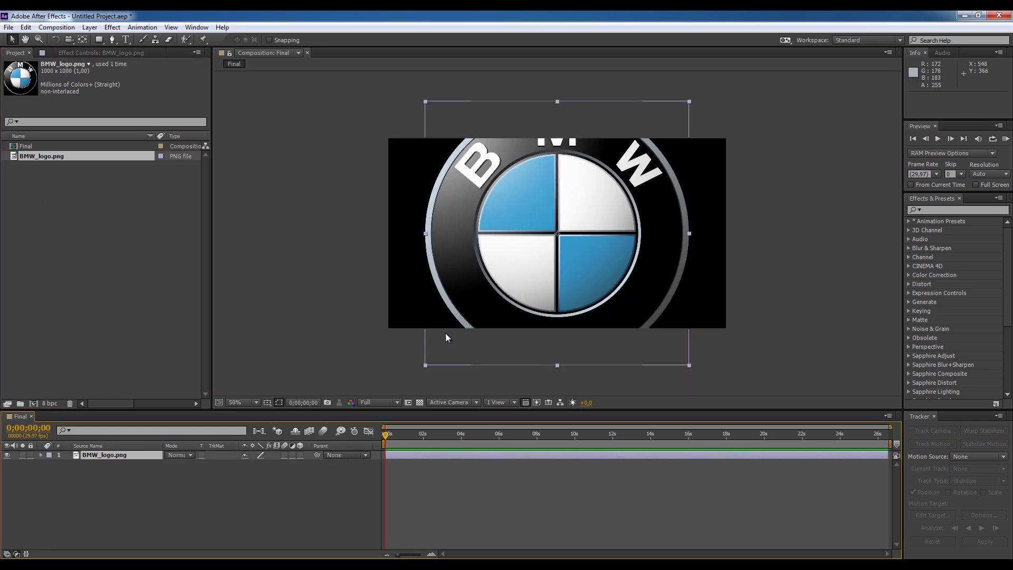
Step: Scale the BMW logo layer down to 30%
left_click(118, 454)
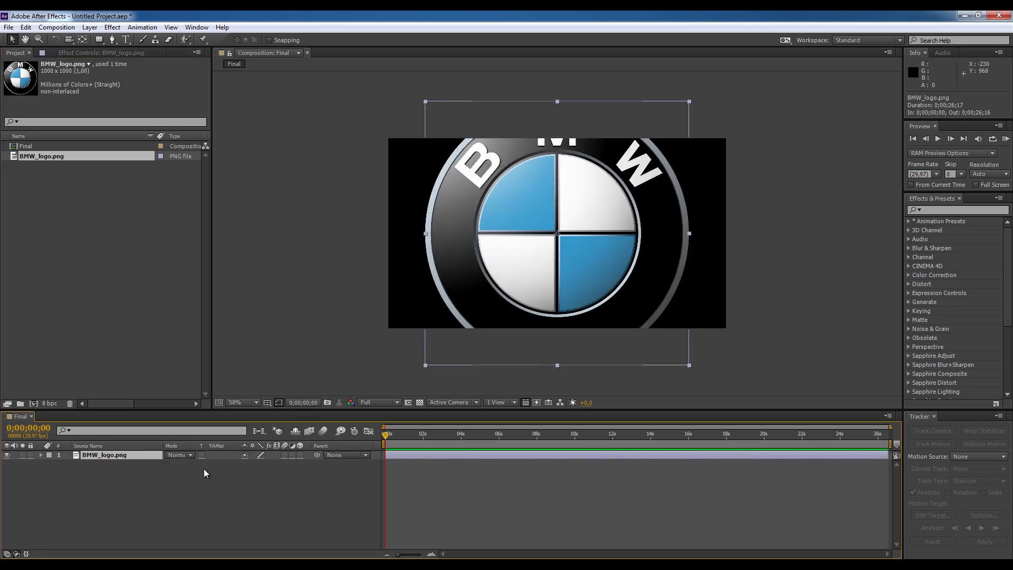
key("s")
left_click(258, 464)
key("Return")
left_click(127, 452)
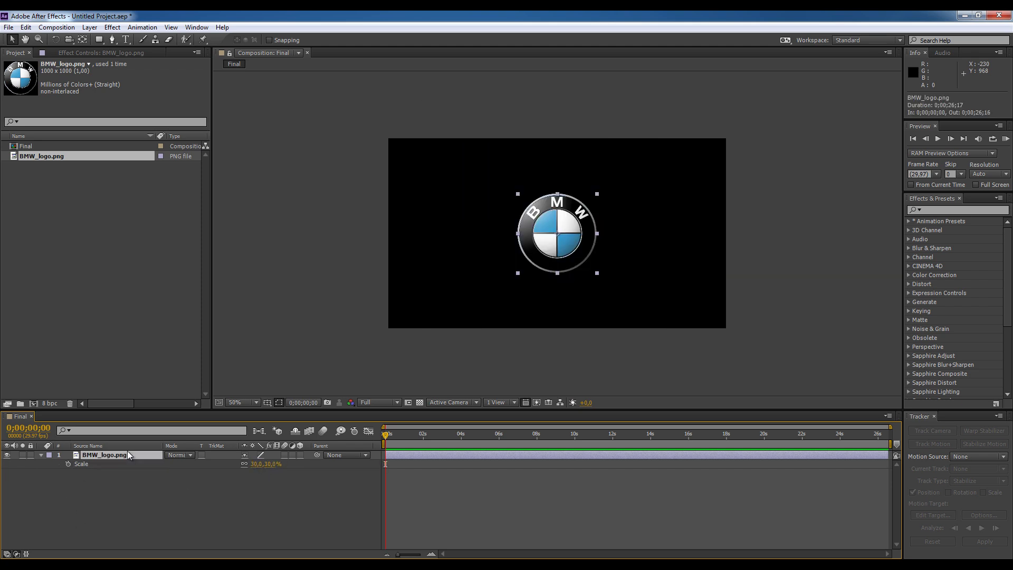
left_click(99, 508)
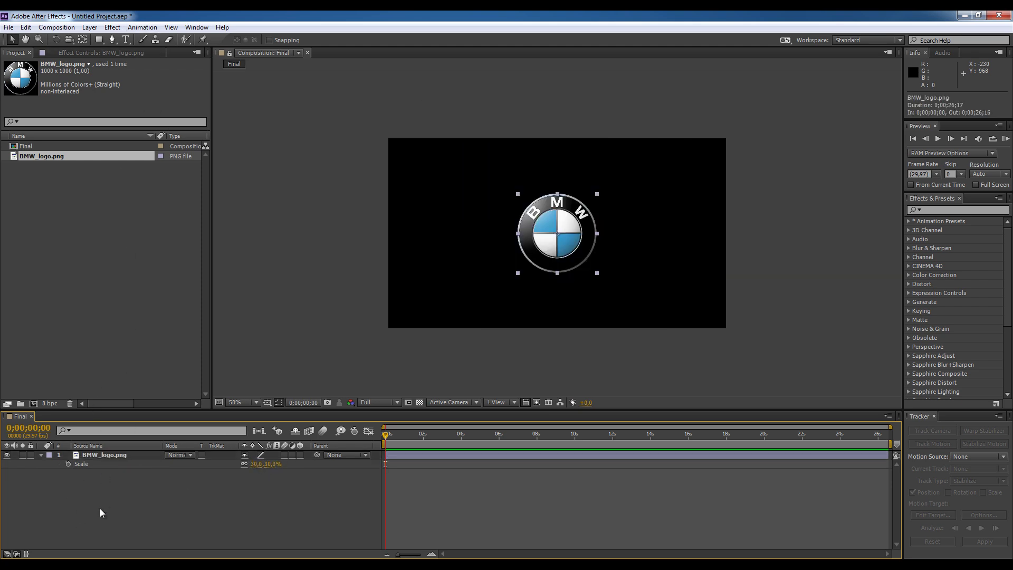
left_click(122, 454)
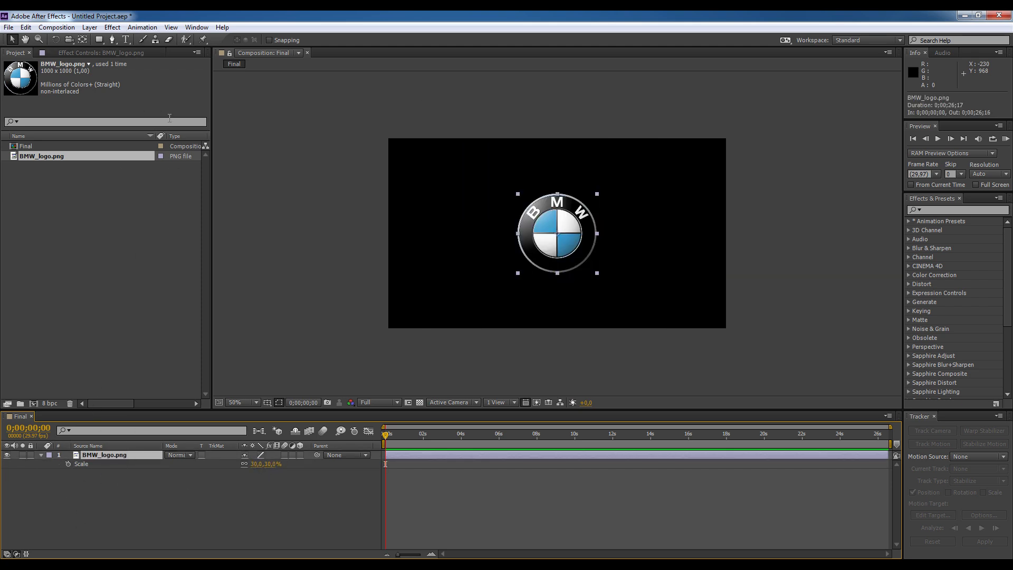
Step: Pre-compose the logo layer into a composition named logo
left_click(89, 28)
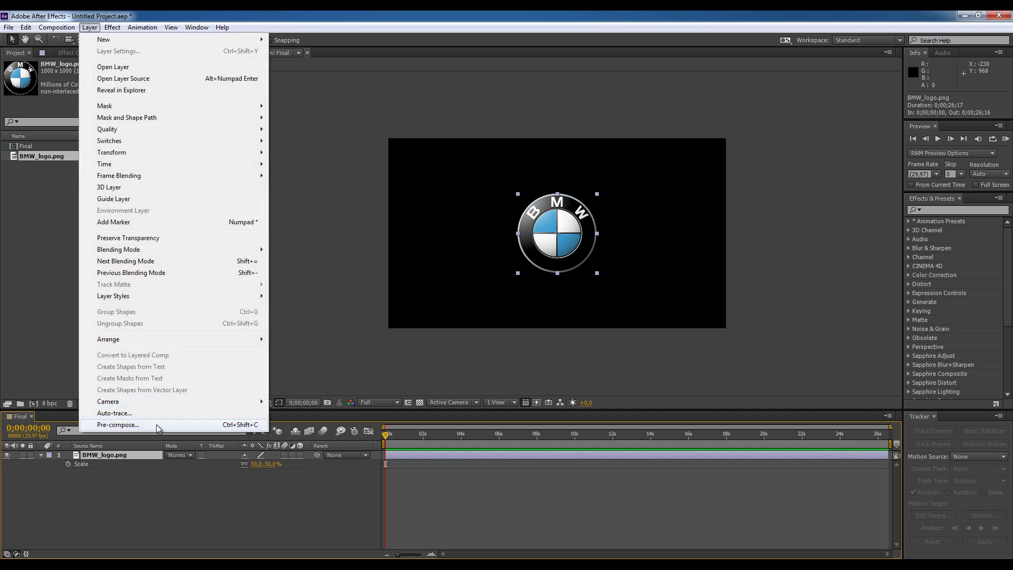
left_click(157, 424)
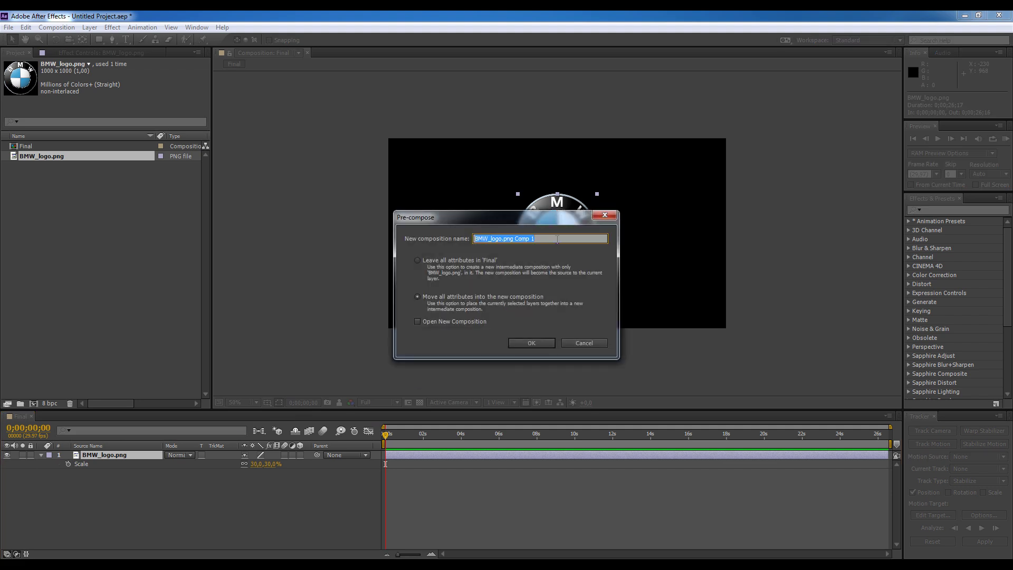
type("logo")
key("Return")
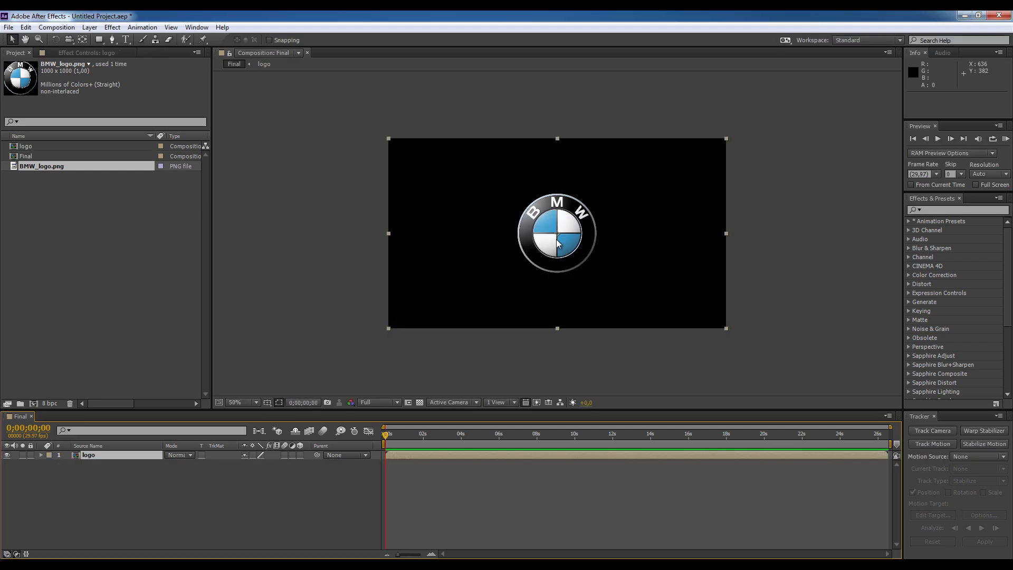
Step: Pre-compose the logo layer again into a composition named precomp_logo
left_click(106, 456)
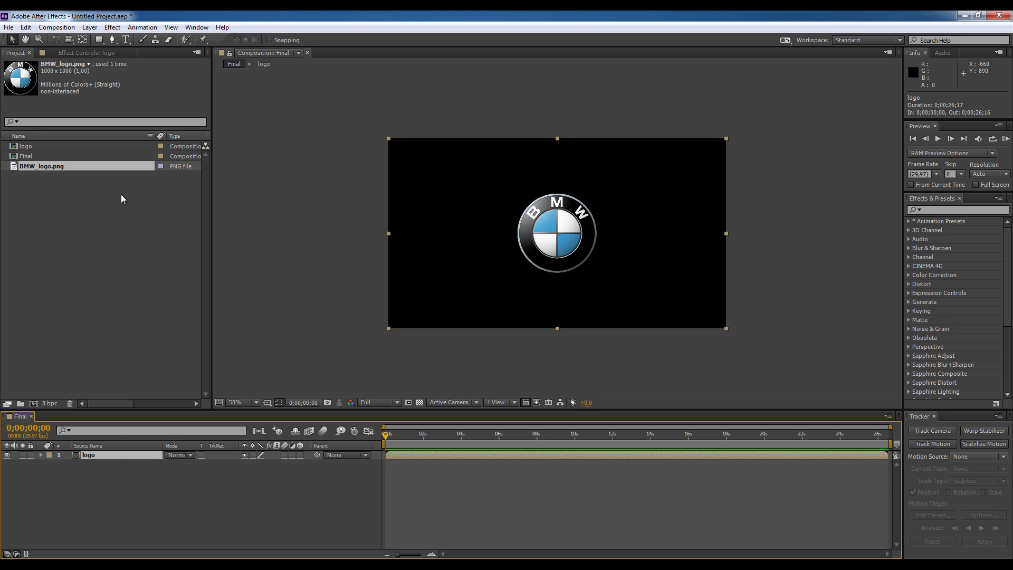
left_click(90, 27)
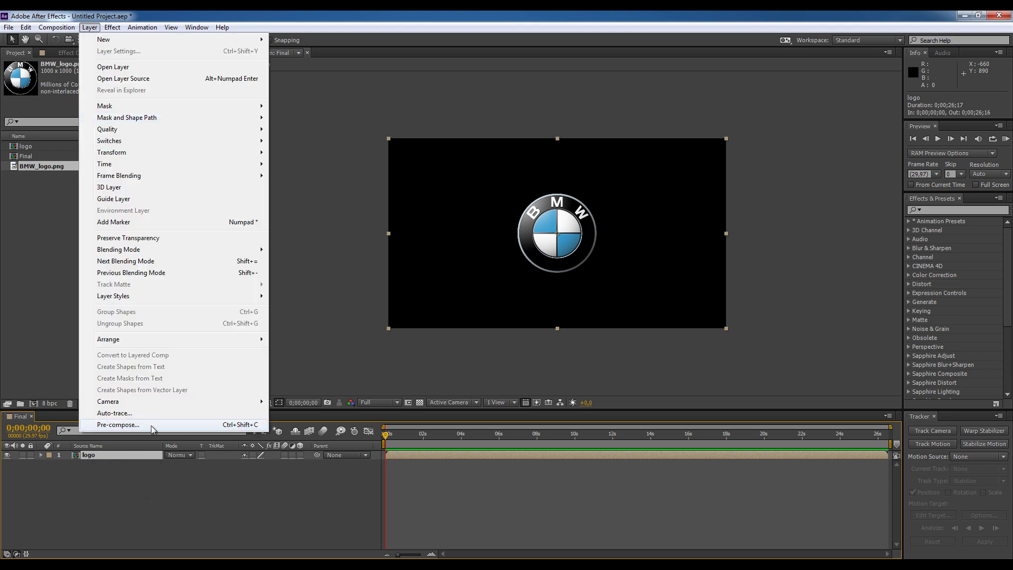
left_click(232, 424)
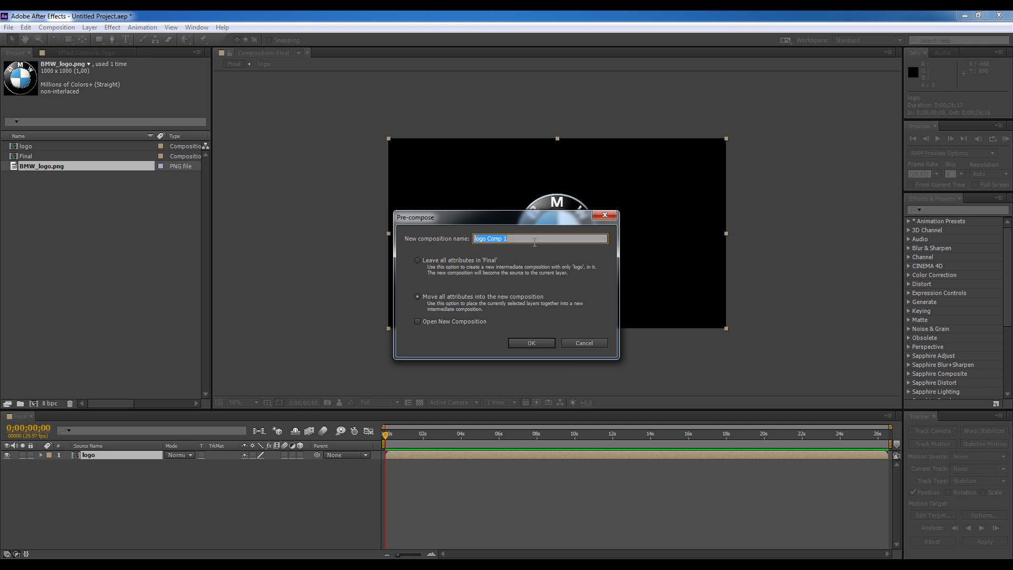
type("precomp_logo")
key("Return")
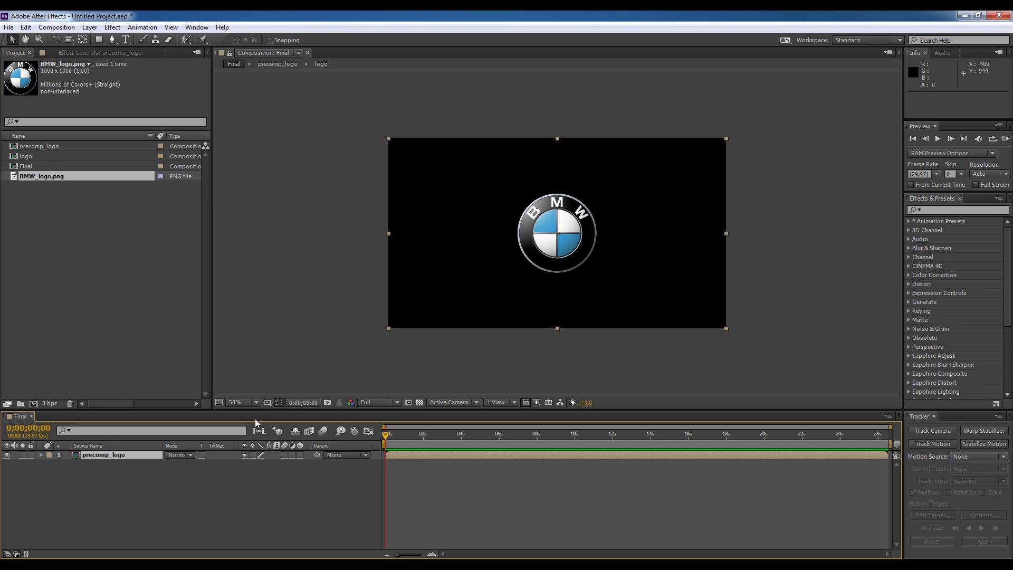
Step: Create a new solid named BG in the Final composition
double_click(99, 455)
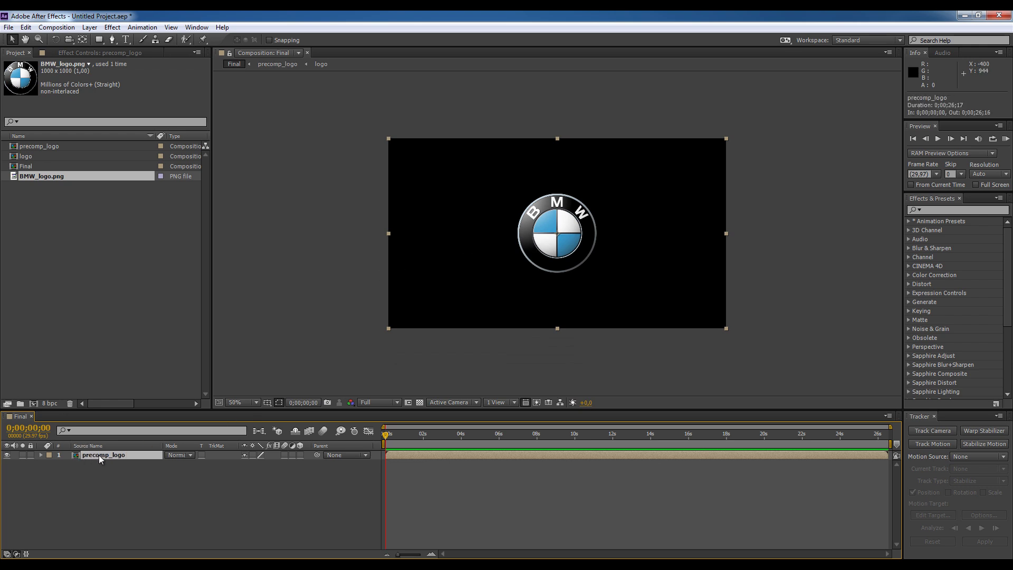
double_click(97, 455)
left_click(19, 416)
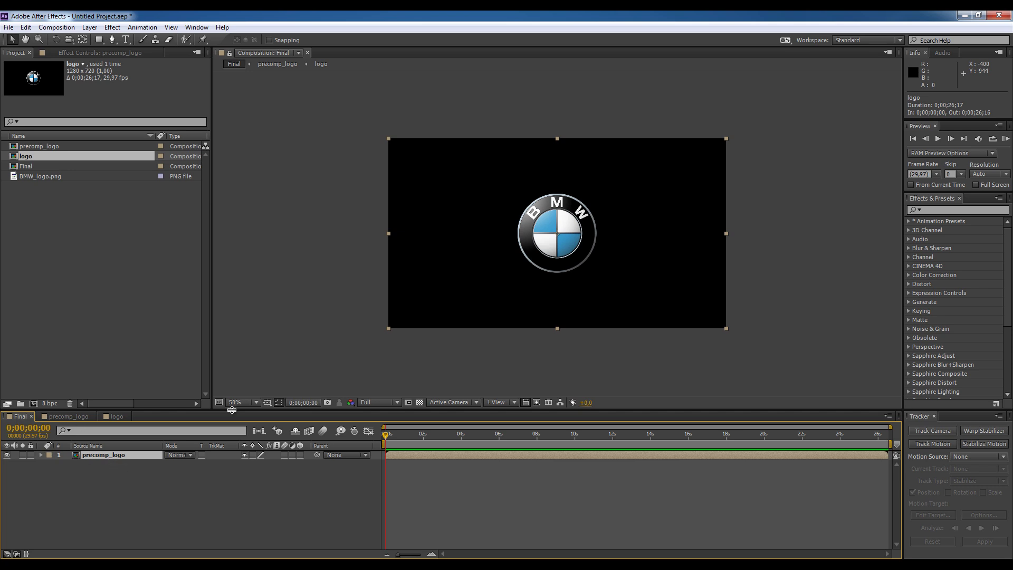
right_click(117, 501)
mouse_move(186, 389)
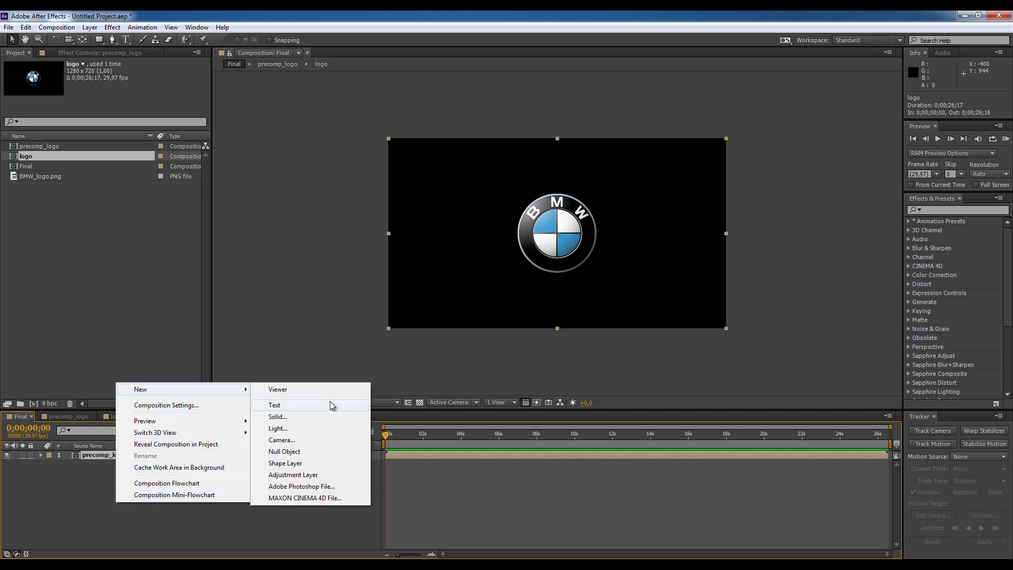
left_click(321, 417)
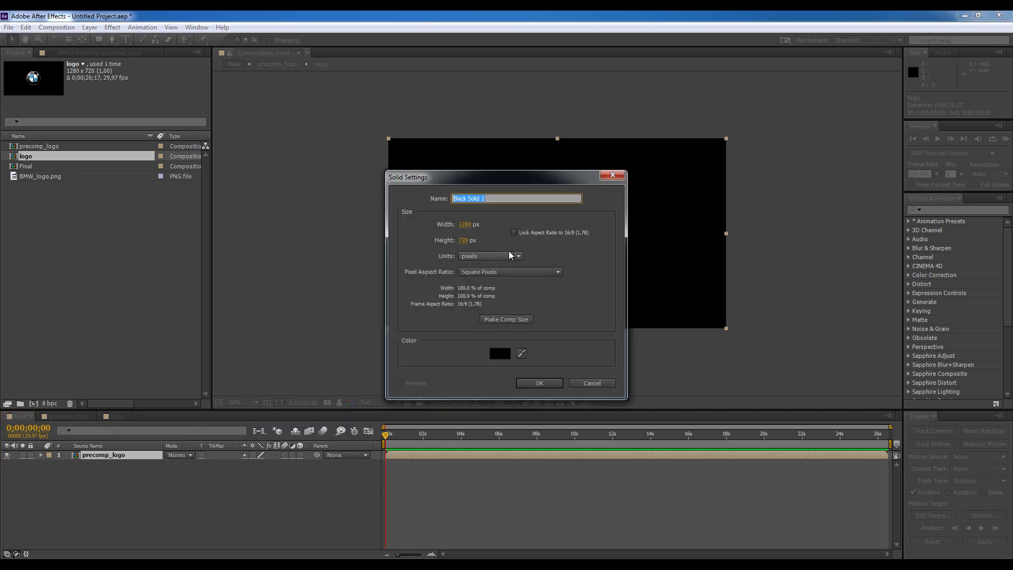
type("BG")
key("Return")
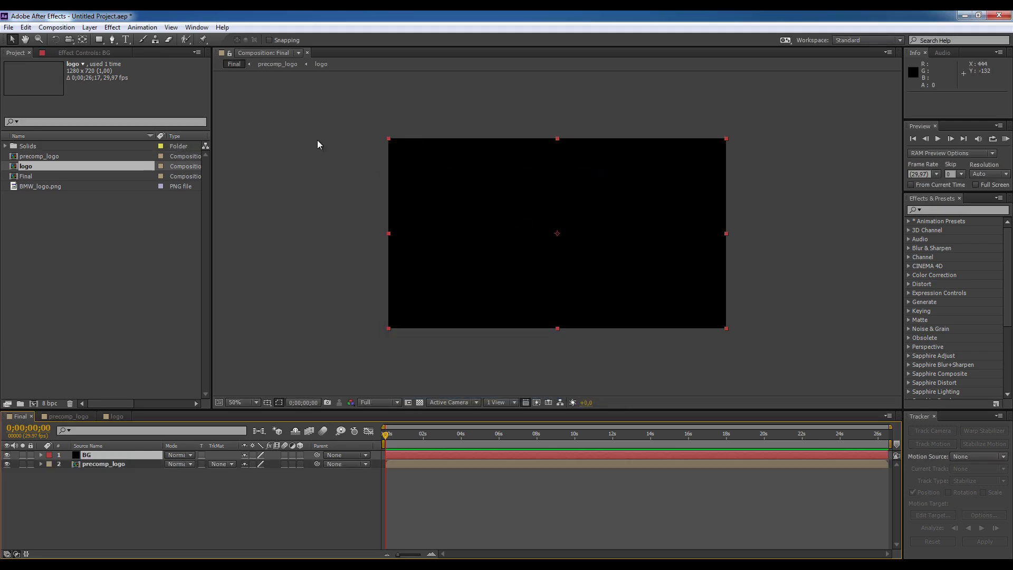
Step: Apply Gradient Ramp to BG with a pale cream FFFEC2 start colour
left_click(111, 27)
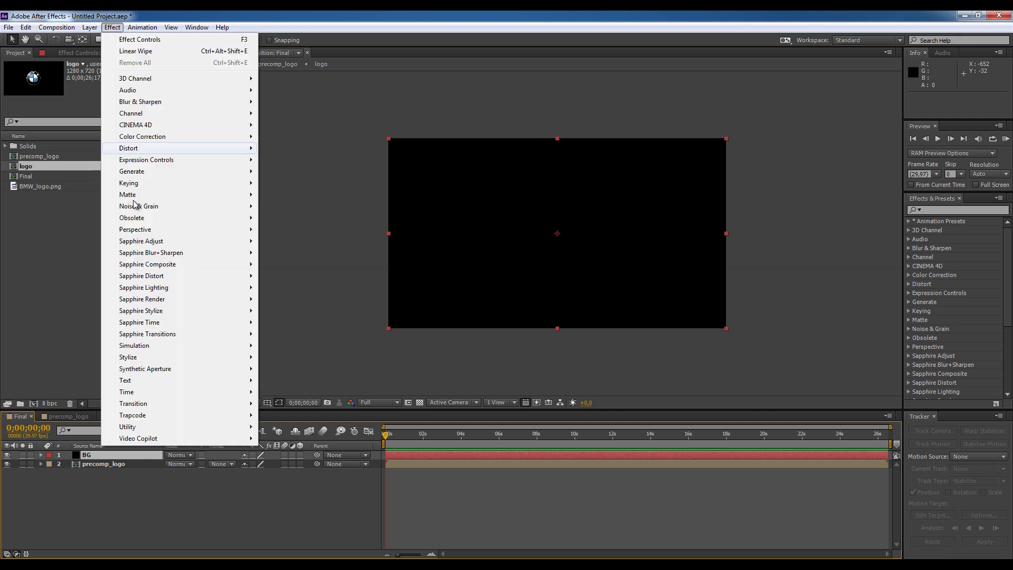
mouse_move(153, 174)
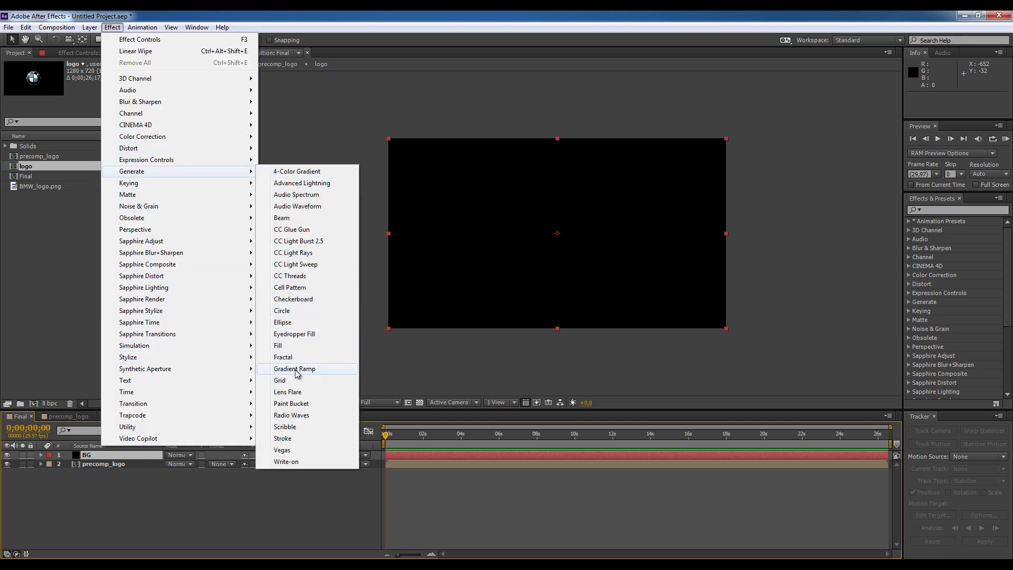
left_click(330, 369)
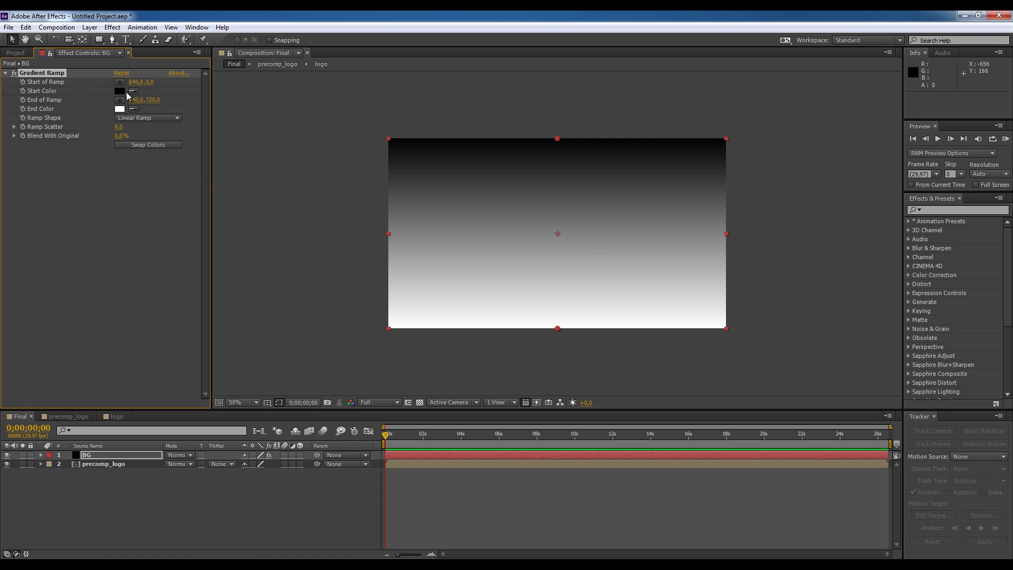
left_click(120, 91)
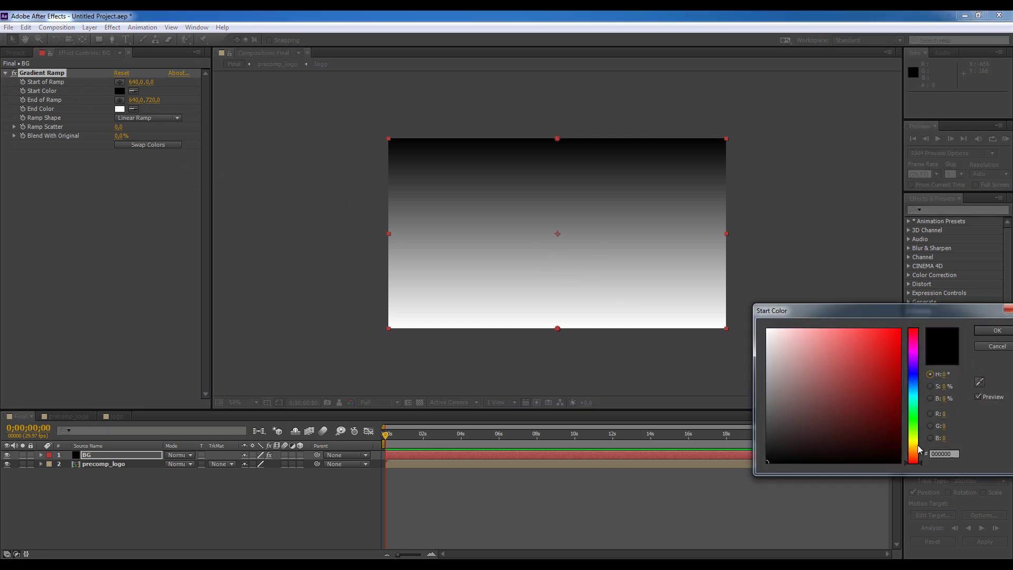
left_click_drag(914, 443, 912, 442)
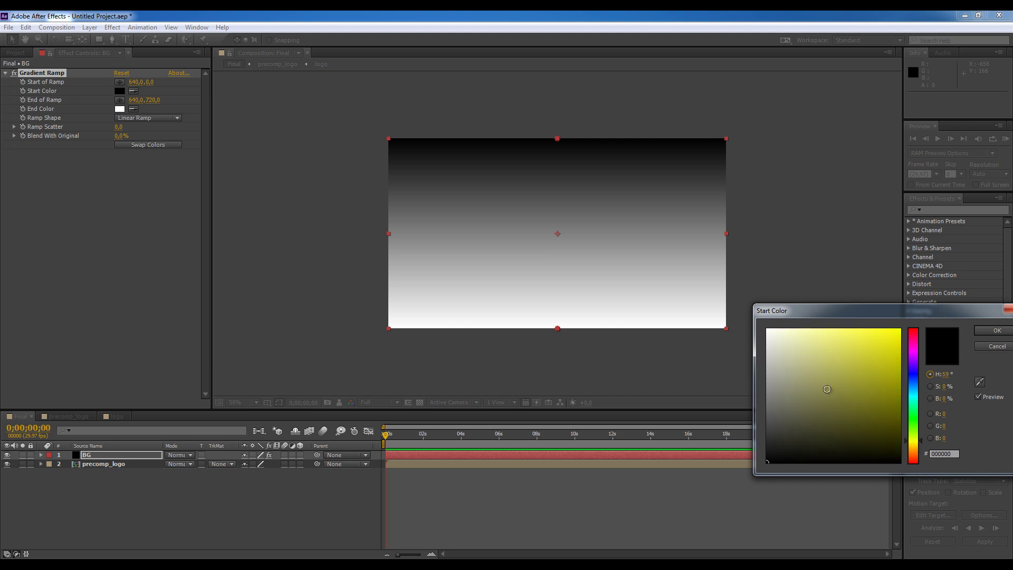
mouse_move(793, 342)
left_mouse_down()
mouse_move(785, 313)
mouse_move(798, 313)
left_mouse_up()
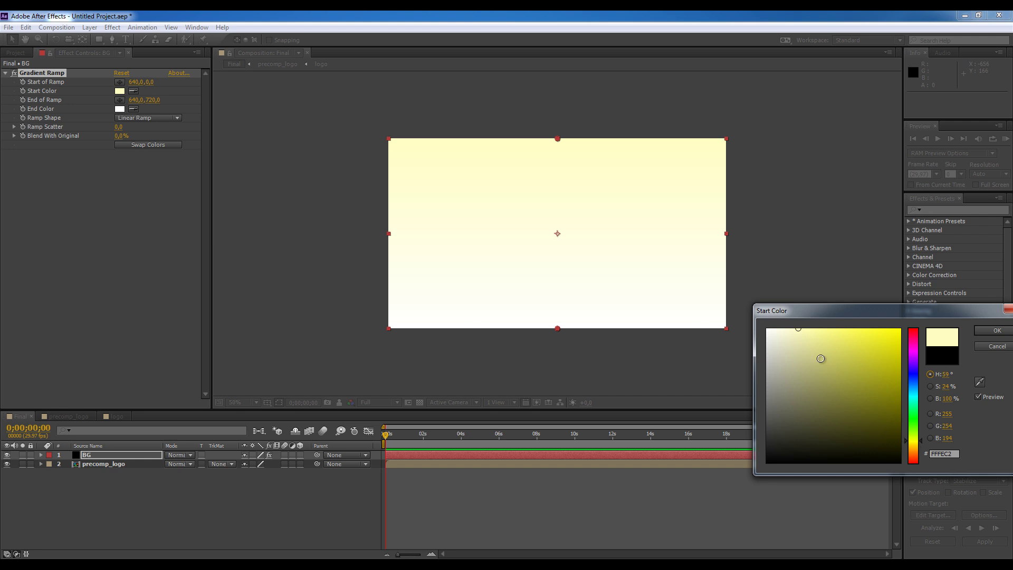
left_click(997, 330)
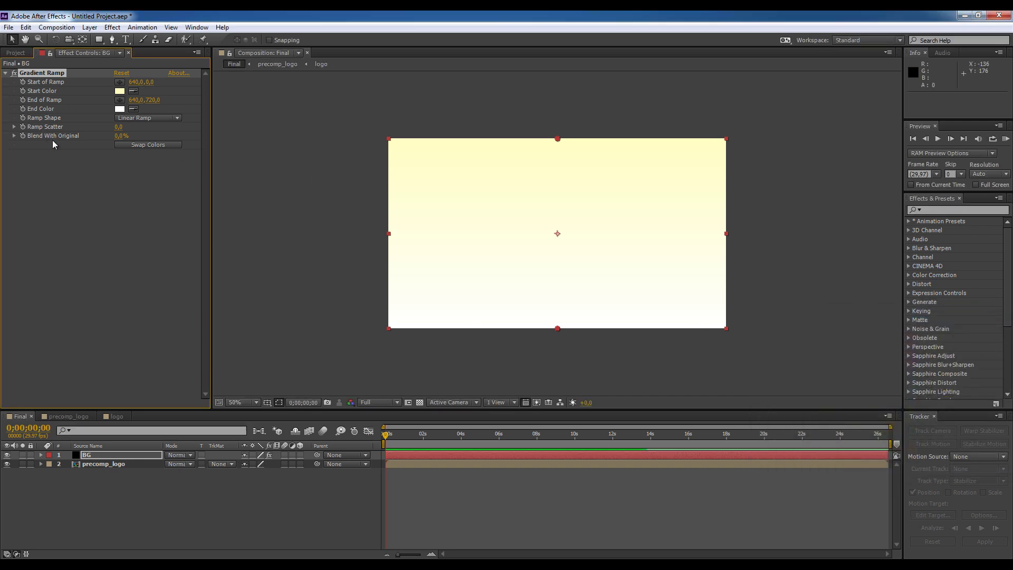
Step: Set the gradient ramp's end colour to grey C0C0C0
left_click(119, 109)
left_click_drag(768, 338, 739, 370)
left_click(999, 331)
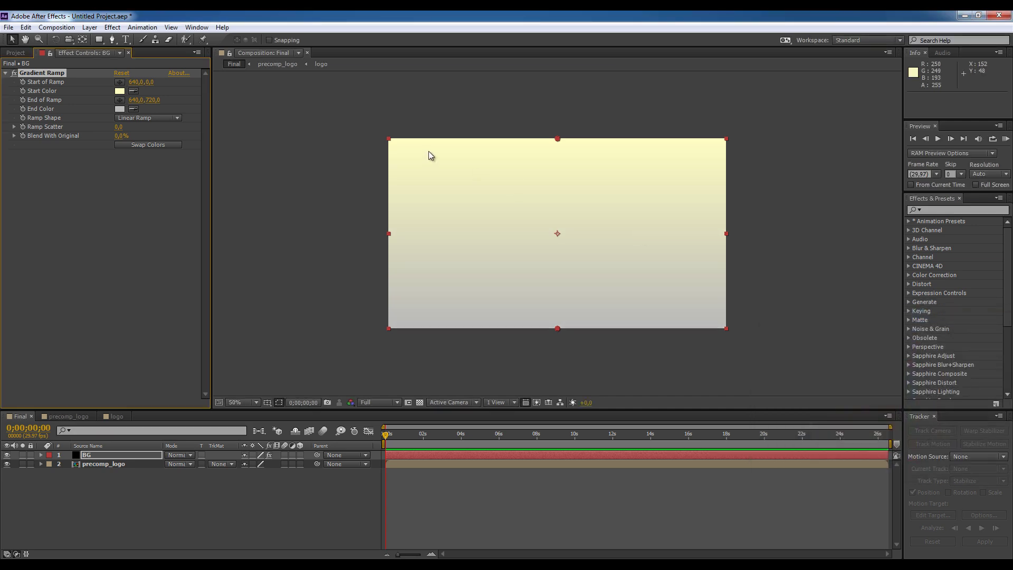
Step: Adjust the ramp start and end points, then place BG beneath precomp_logo
left_click_drag(557, 139, 554, 113)
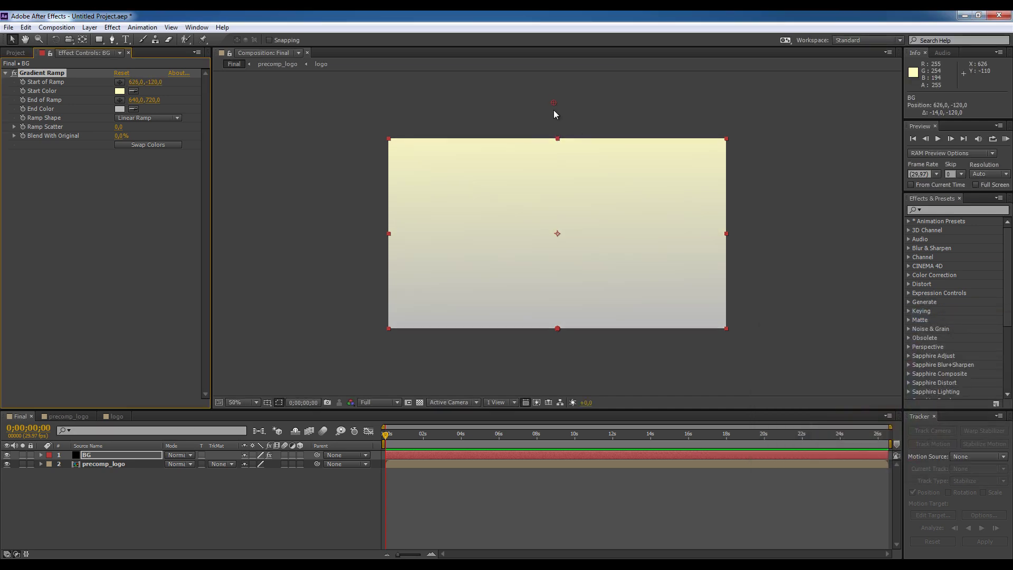
left_click_drag(557, 324, 560, 358)
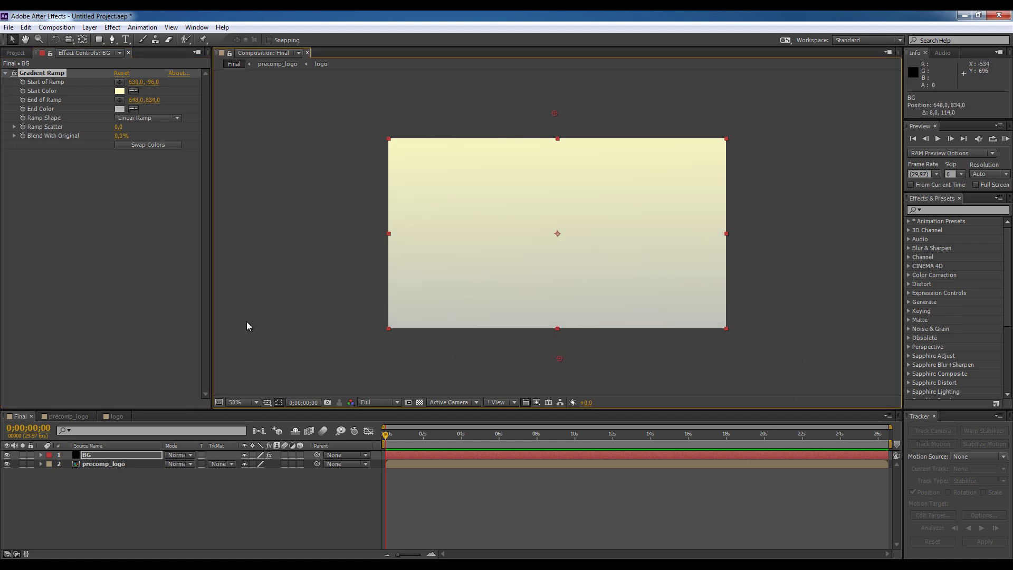
key("ctrl+z")
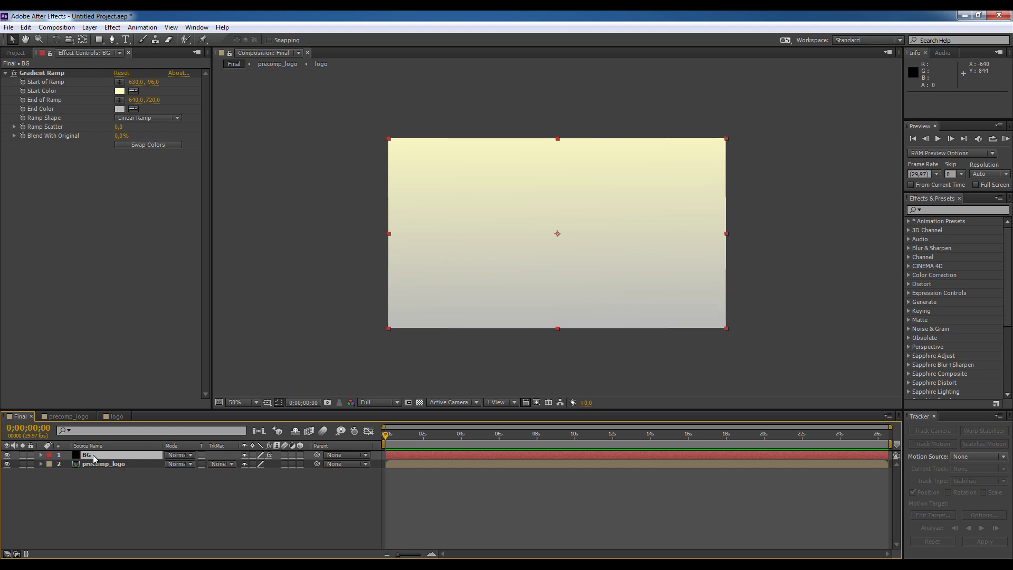
left_click_drag(115, 456, 122, 505)
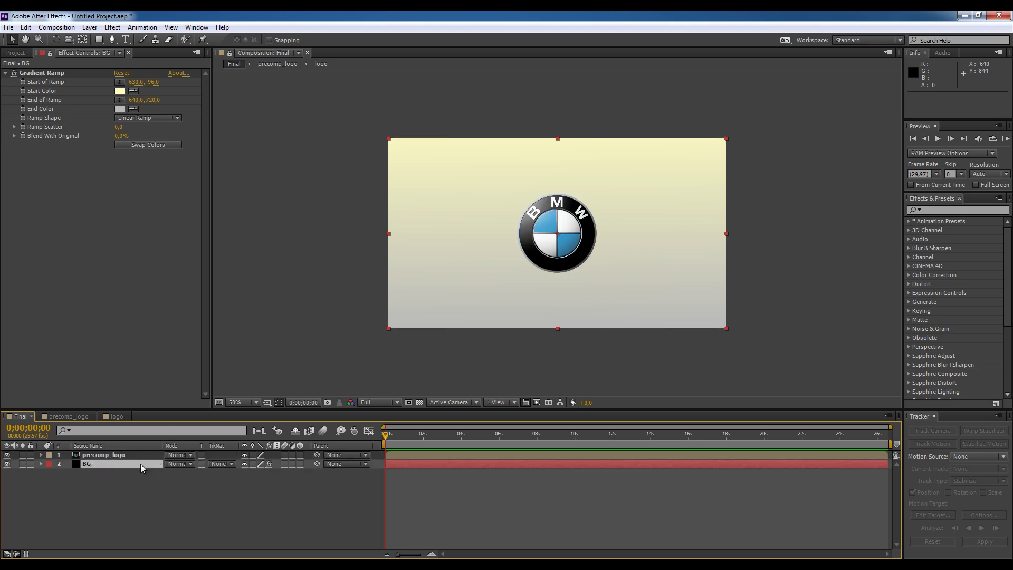
Step: In precomp_logo, draw a tall narrow rectangle mask left of the logo and keyframe Mask Path at 0s
left_click(58, 417)
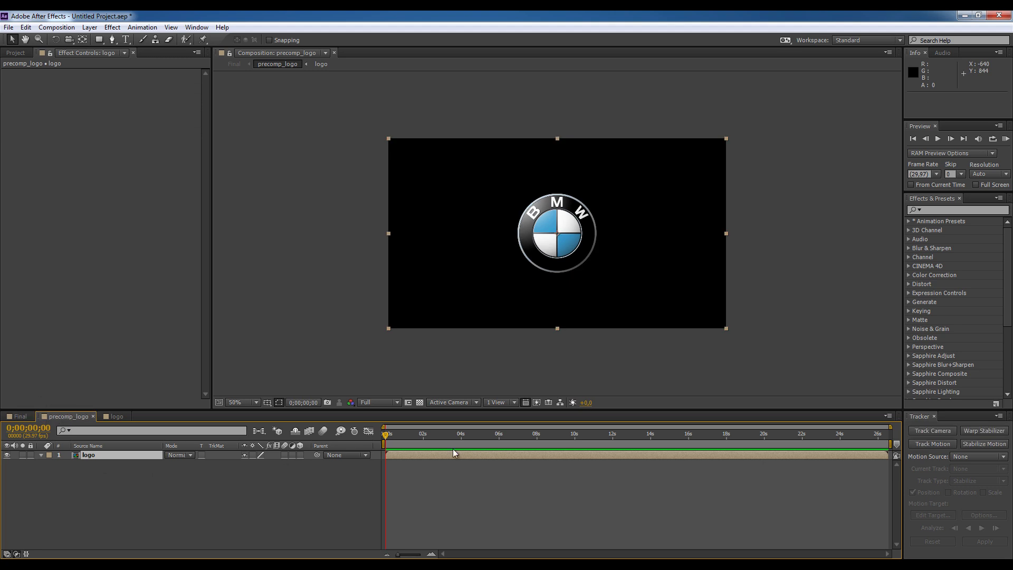
left_click(99, 40)
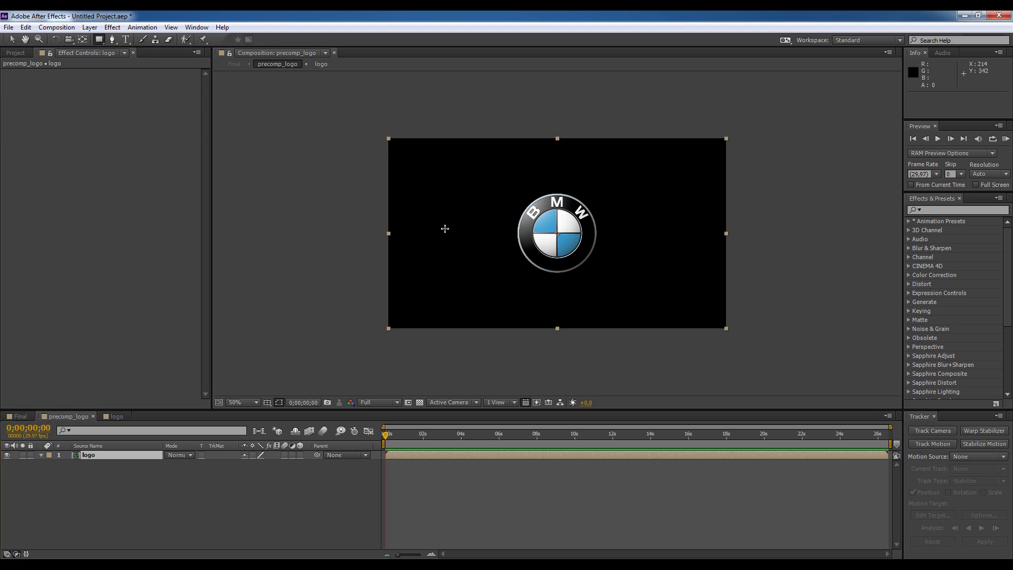
left_click_drag(460, 172, 483, 284)
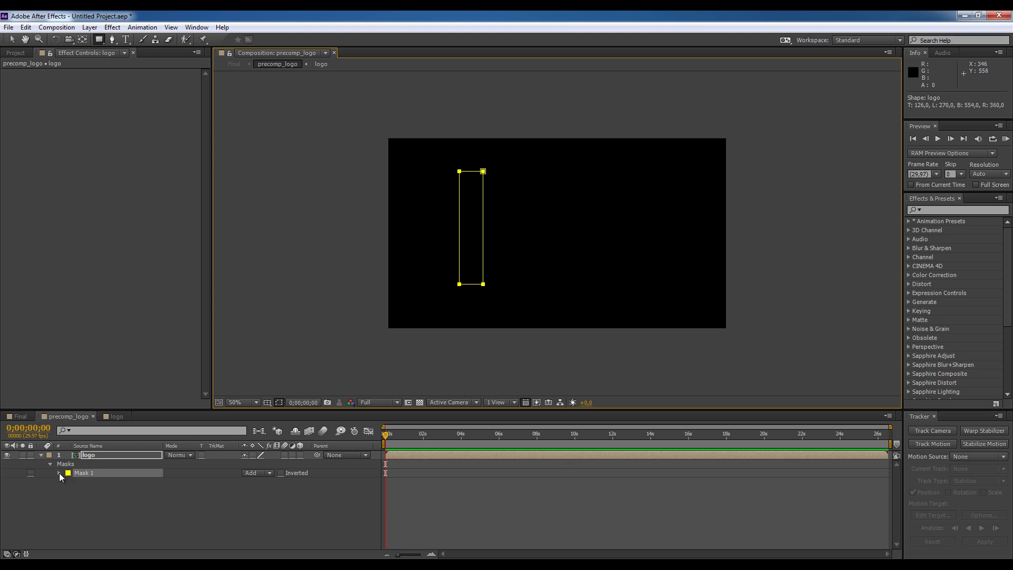
left_click(59, 473)
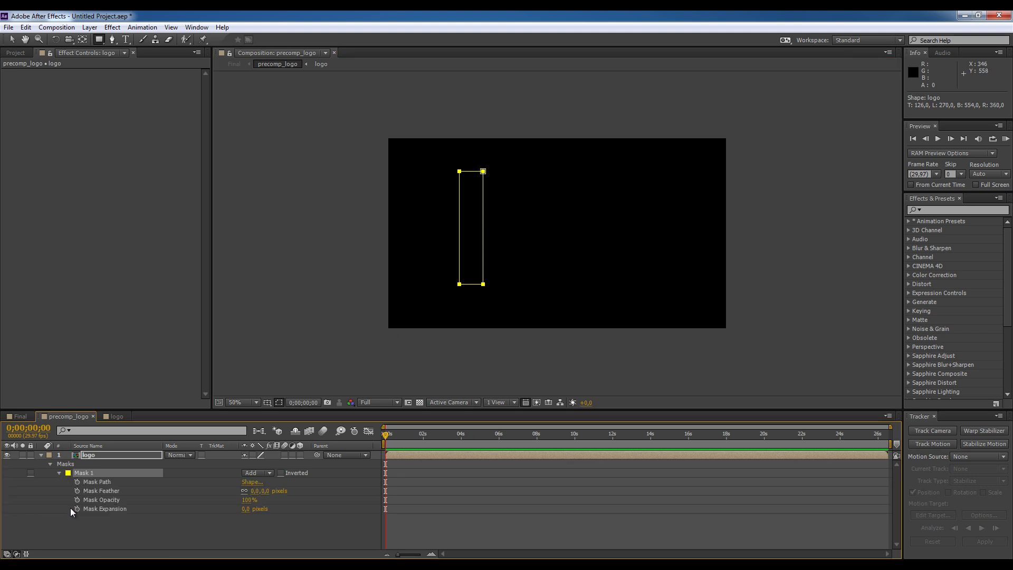
left_click(77, 481)
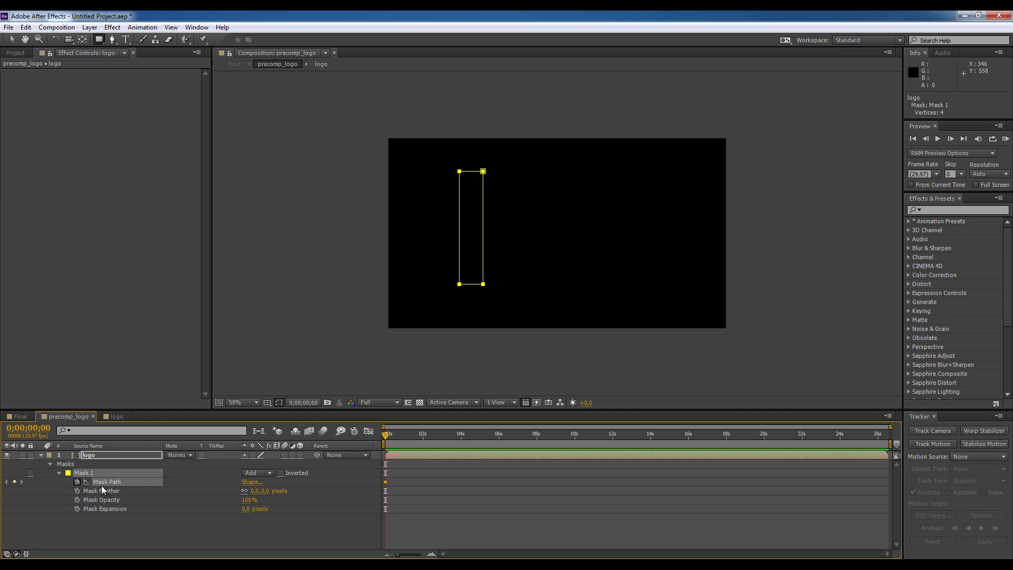
Step: At 0;00;03;28, slide the mask to the right of the logo
left_click_drag(389, 440, 411, 441)
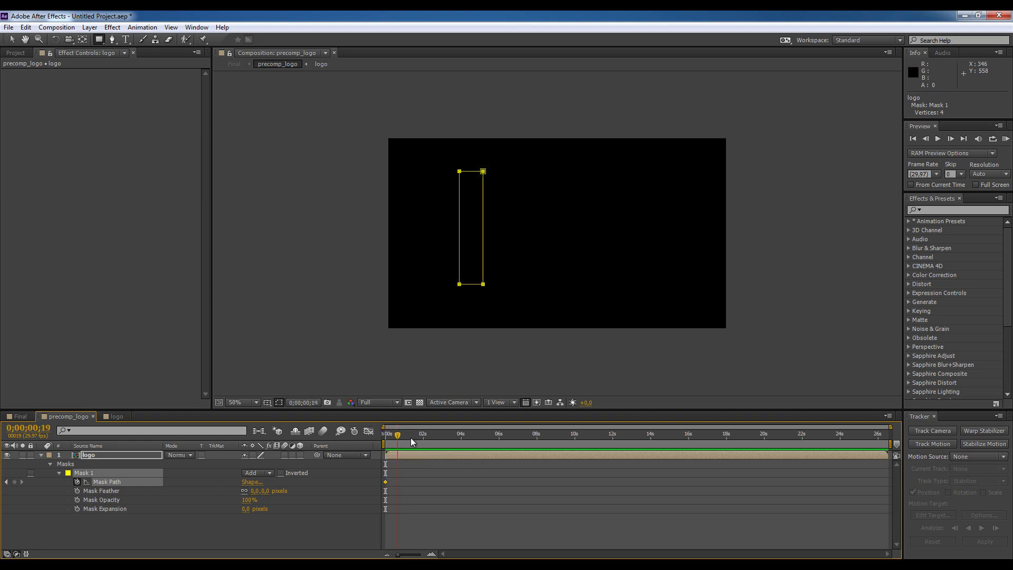
left_click(461, 437)
key("v")
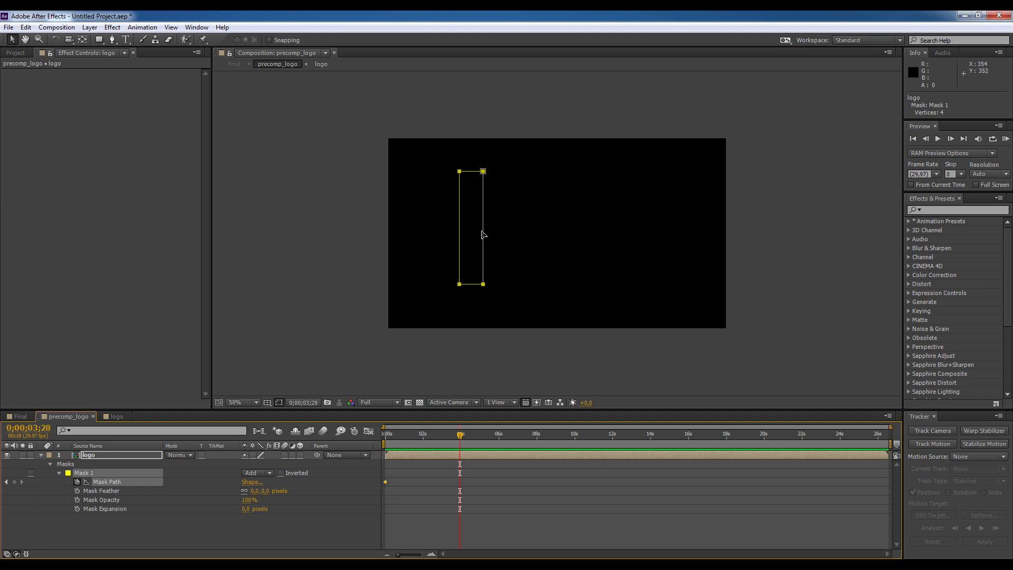
double_click(470, 255)
left_click_drag(470, 255, 620, 266)
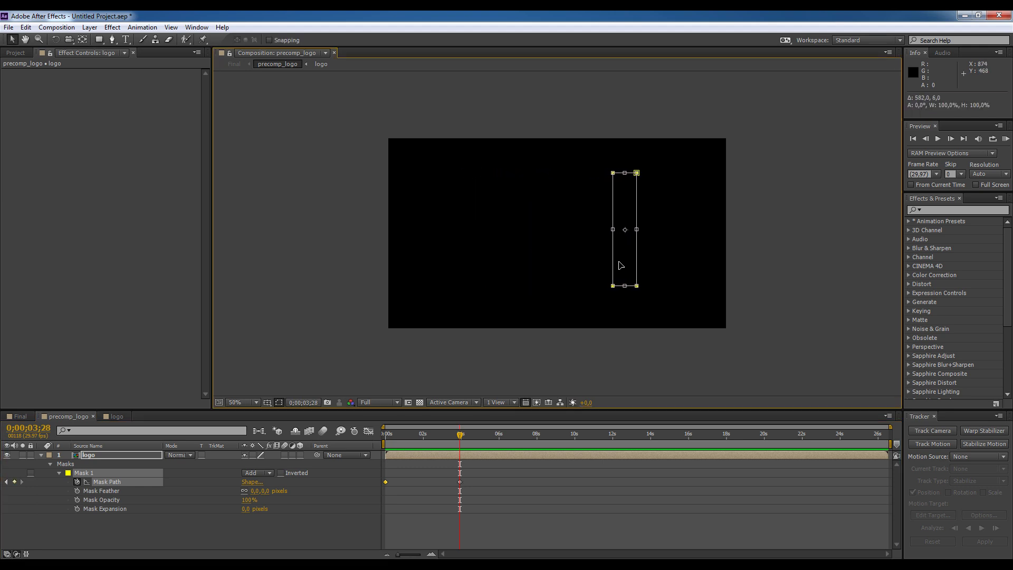
key("Return")
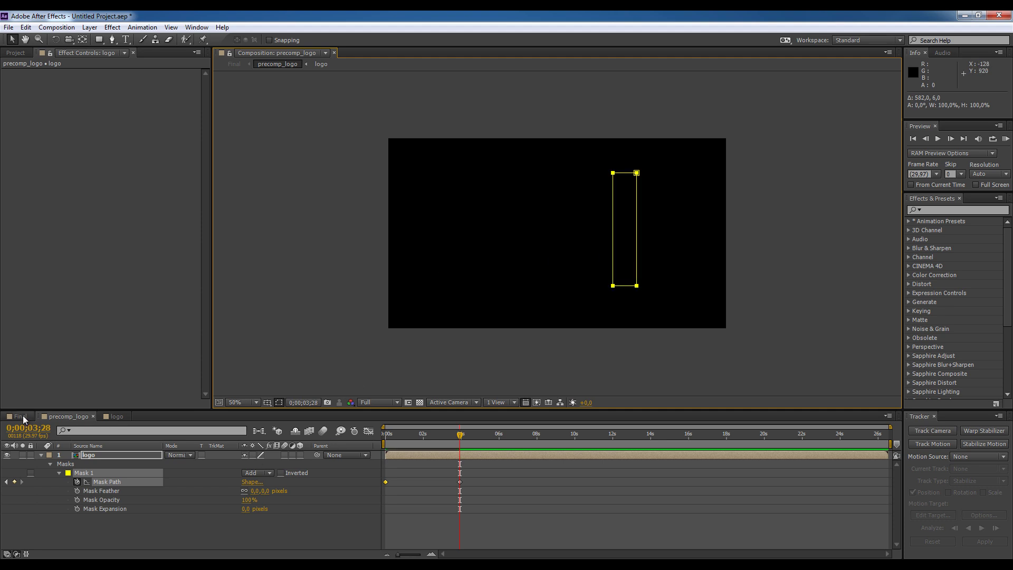
left_click(21, 416)
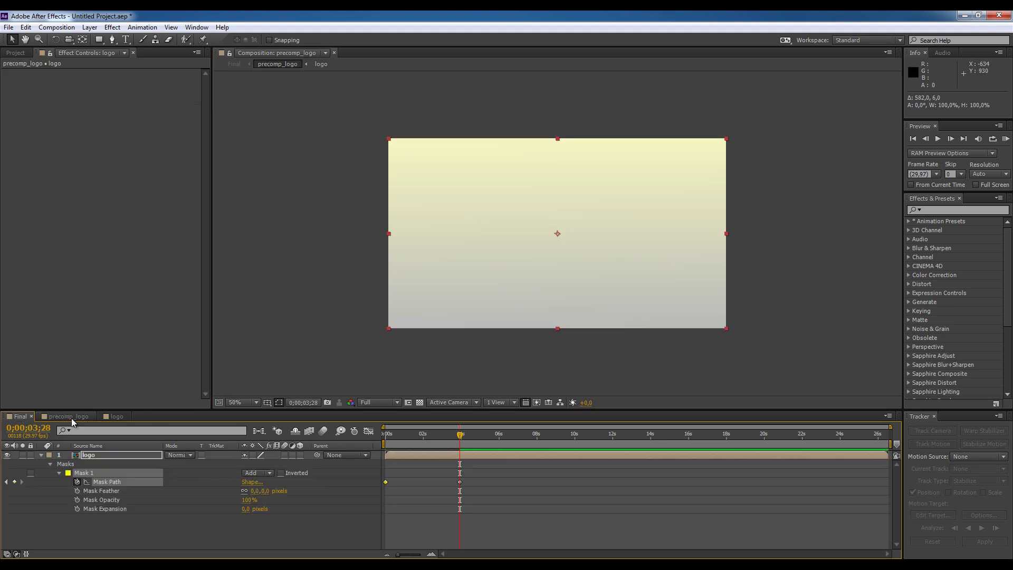
left_click(71, 416)
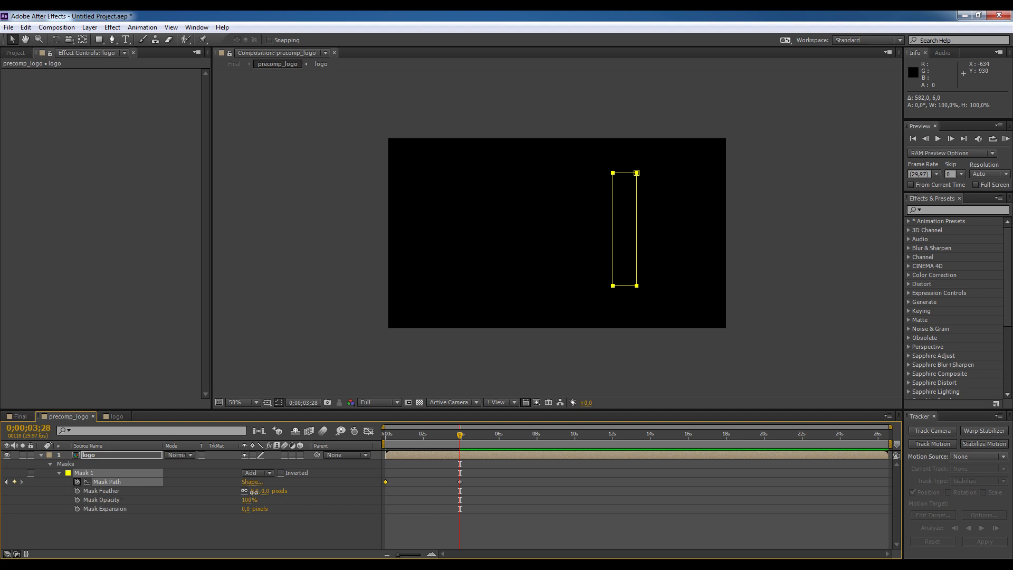
left_click(274, 498)
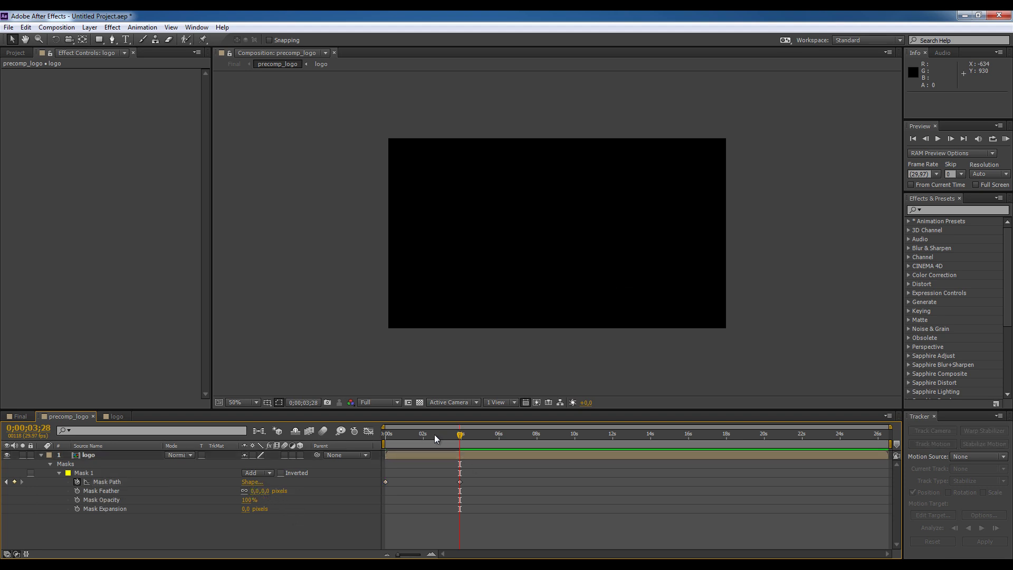
left_click_drag(434, 435, 425, 434)
Step: Set Mask 1 feather to 30 pixels and switch back to the Final composition
left_click_drag(265, 493, 287, 491)
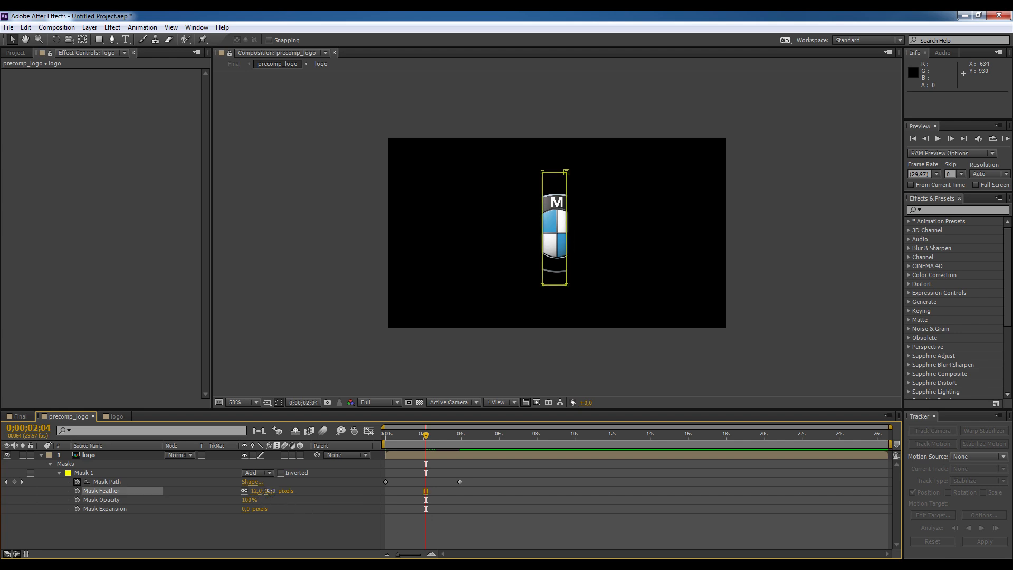
left_click(542, 512)
left_click(257, 491)
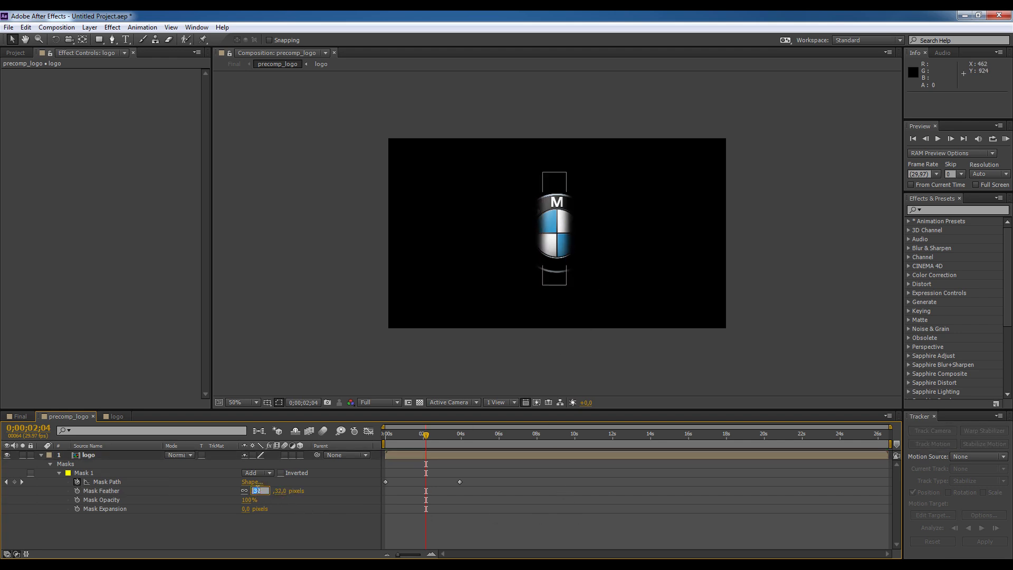
type("30")
key("Return")
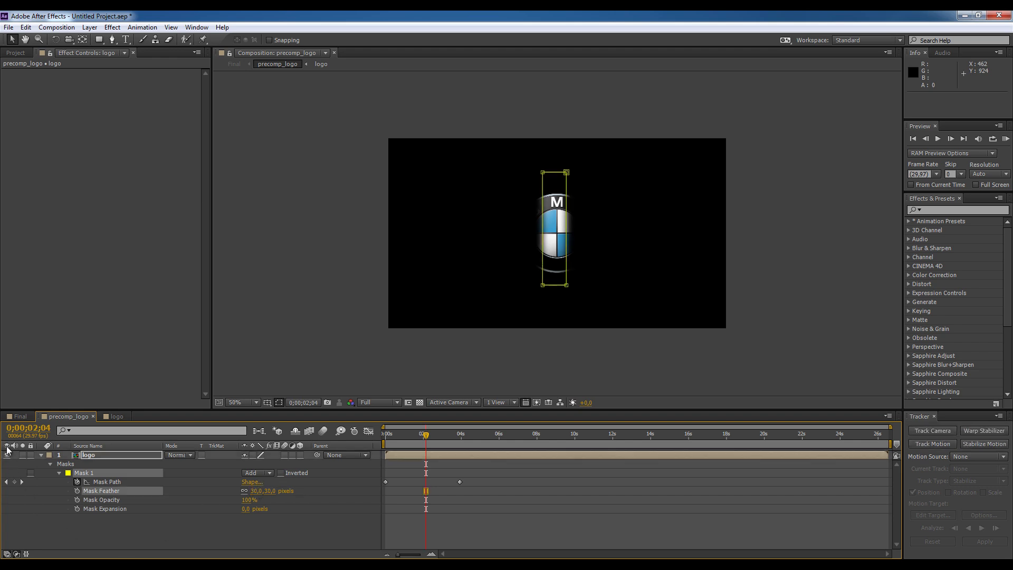
left_click(19, 417)
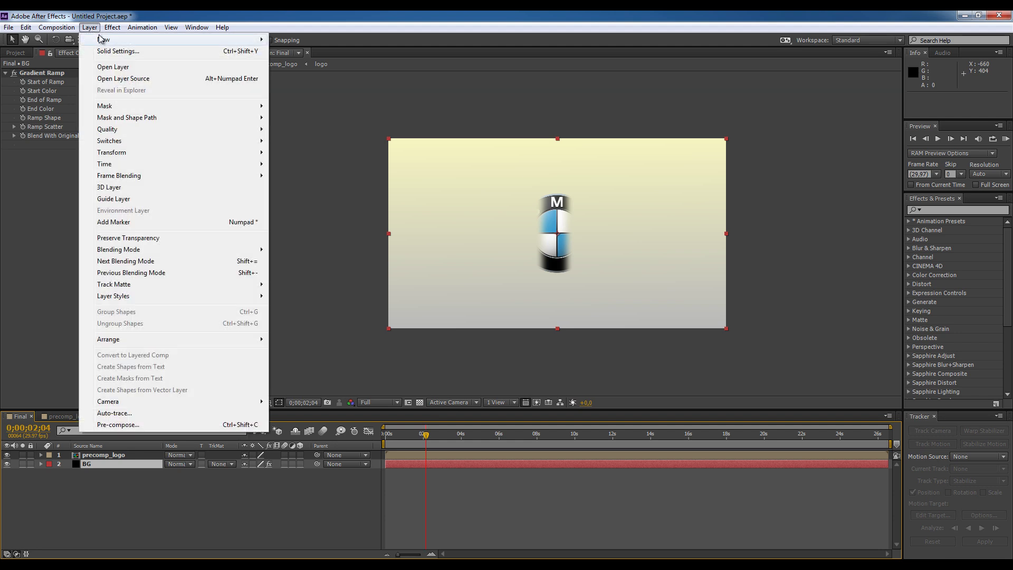
Step: Add a default black full-frame solid and rename it 'particular'
mouse_move(103, 39)
left_click(413, 51)
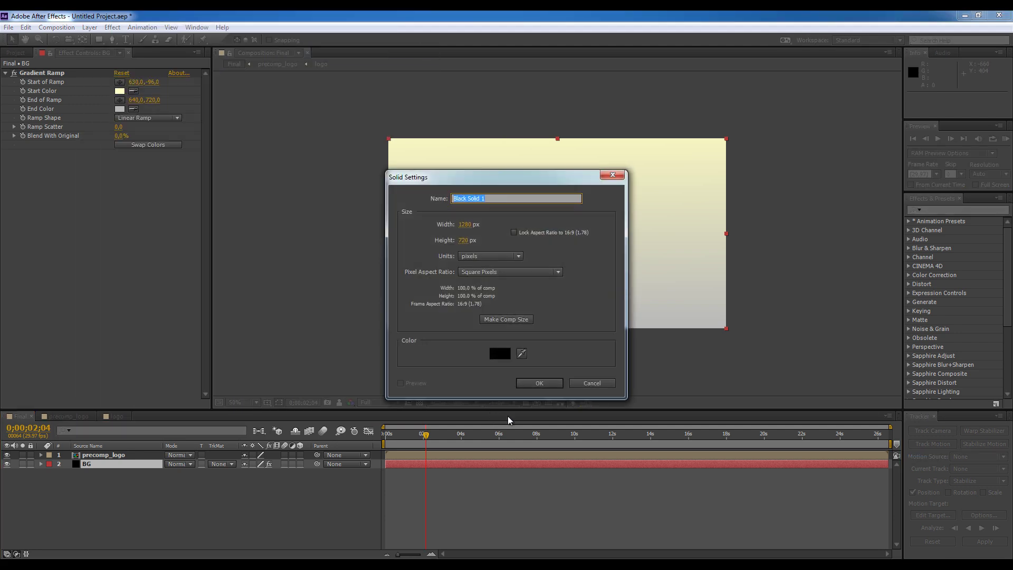
left_click(543, 376)
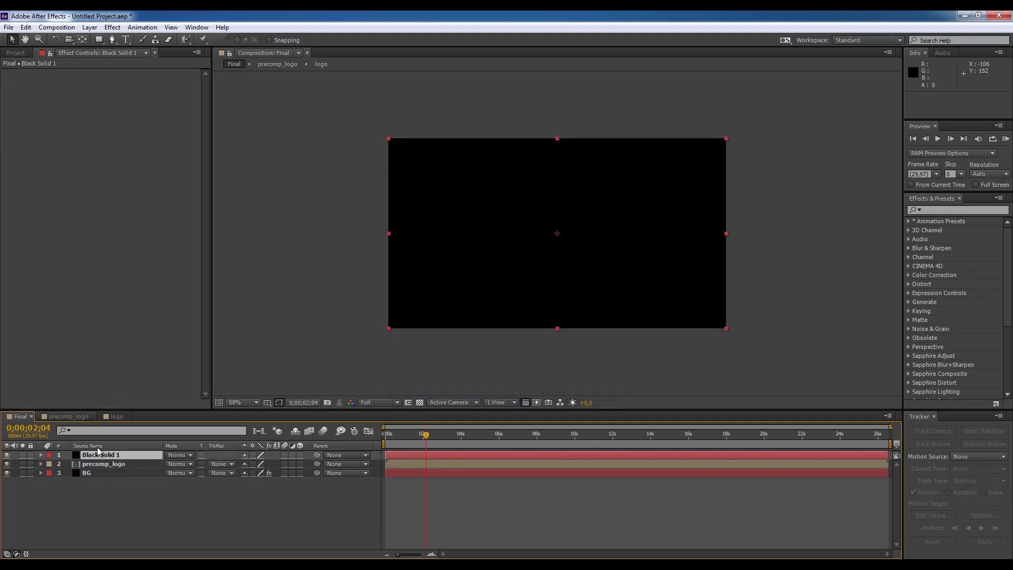
right_click(100, 454)
left_click(143, 451)
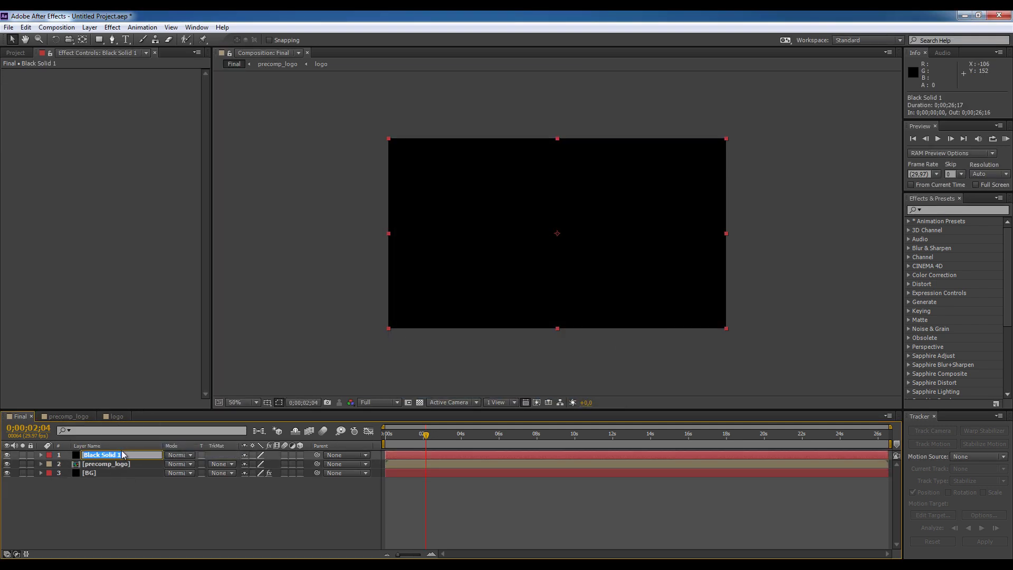
type("particular")
key("Return")
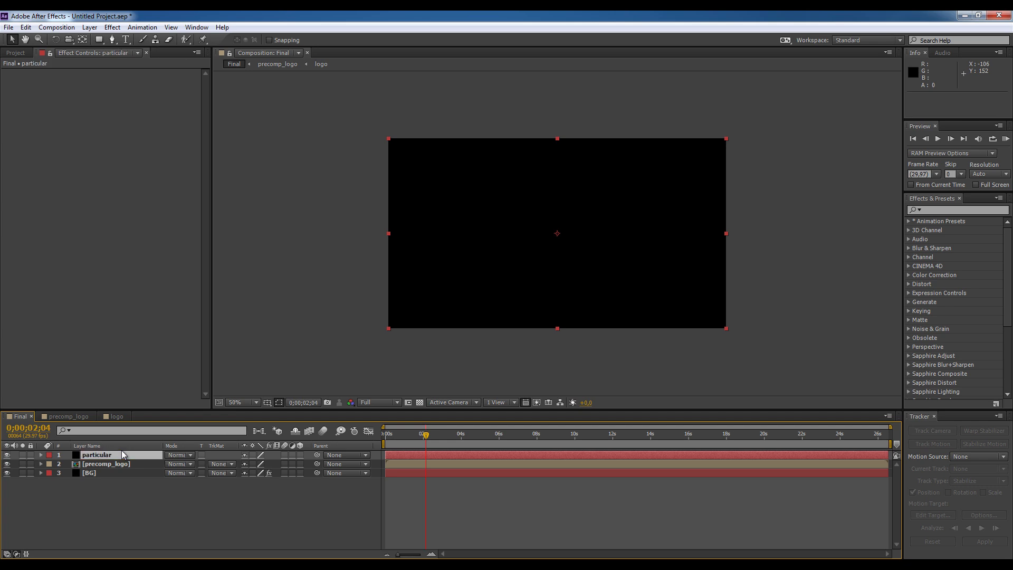
Step: Apply Trapcode Particular to the particular solid
left_click(113, 28)
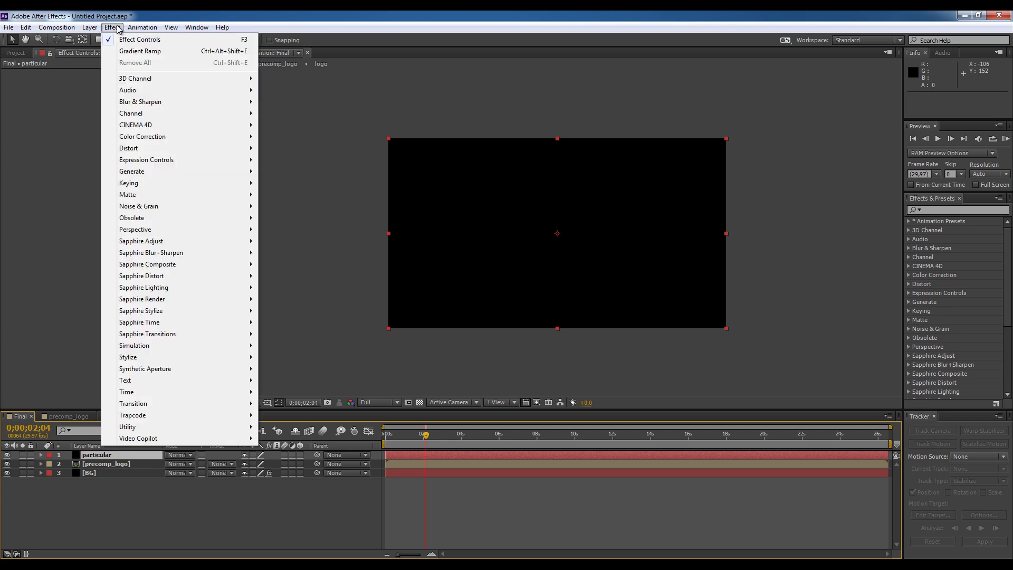
left_click(118, 30)
left_click(118, 31)
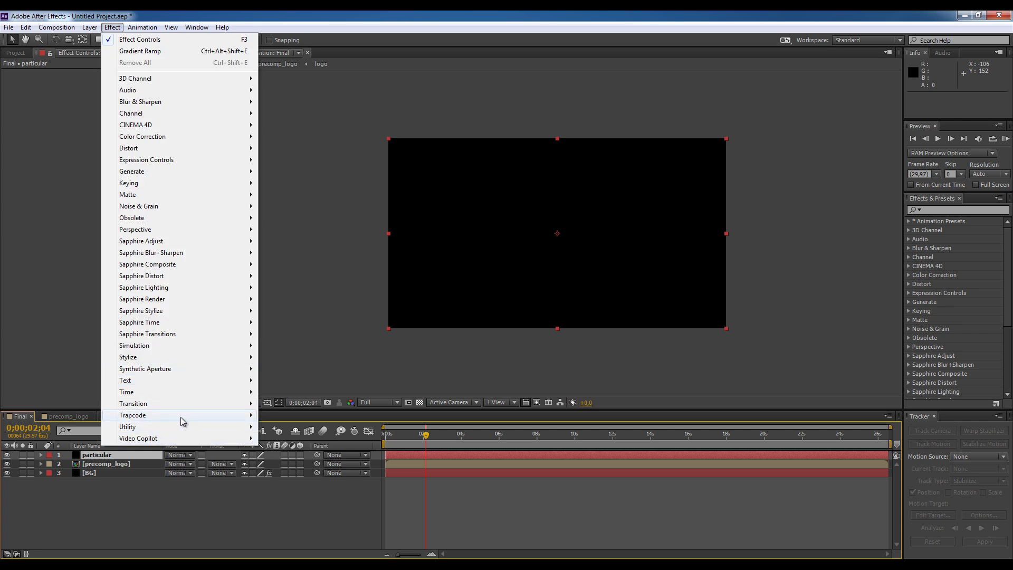
mouse_move(231, 419)
left_click(284, 438)
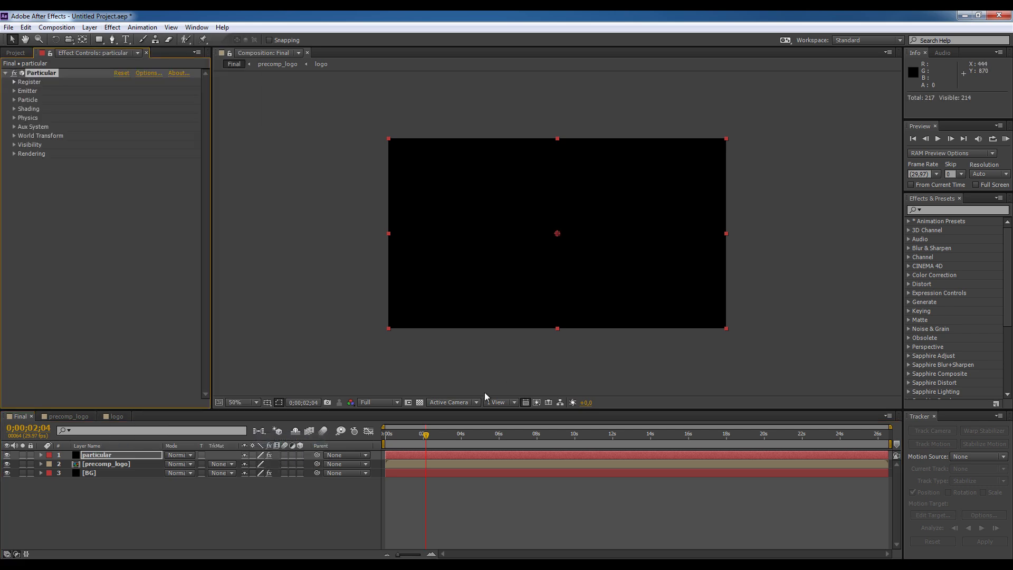
Step: Set Particular's Emitter Type to Layer at 200000 particles per second
left_click(14, 91)
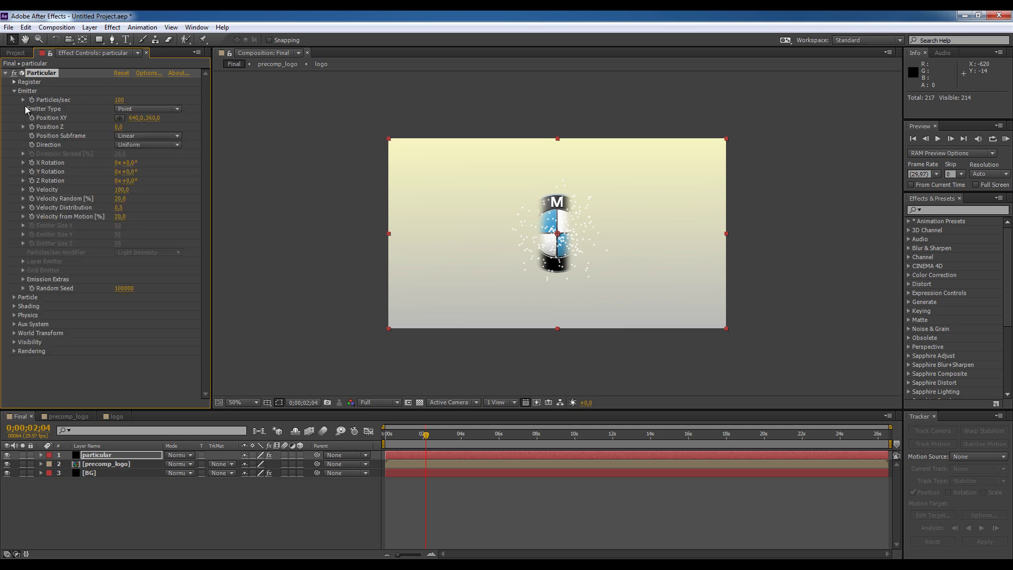
left_click(160, 109)
left_click(137, 179)
left_click(120, 100)
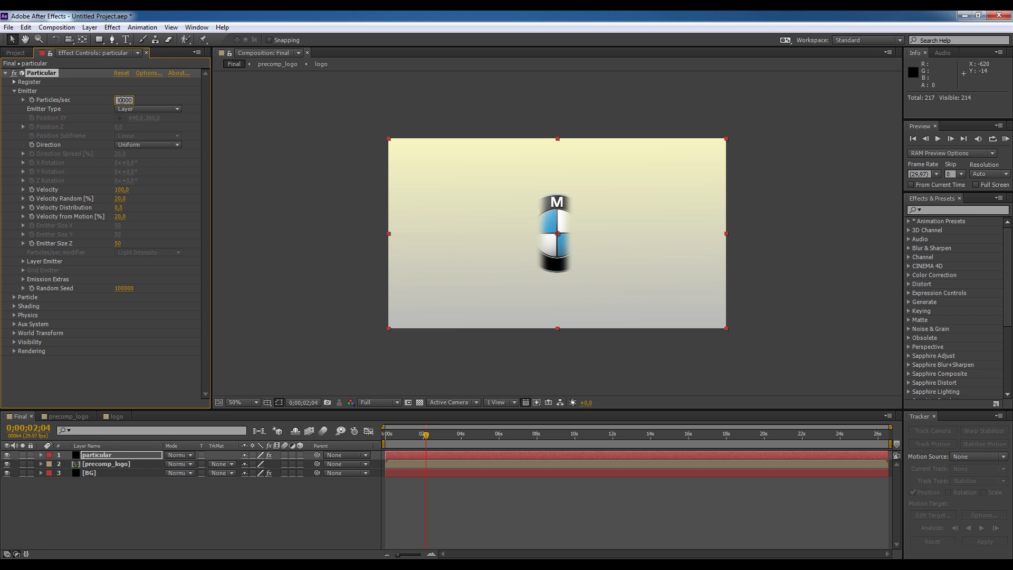
type("200000")
key("Return")
Step: Choose precomp_logo as the Layer Emitter source layer
left_click(23, 261)
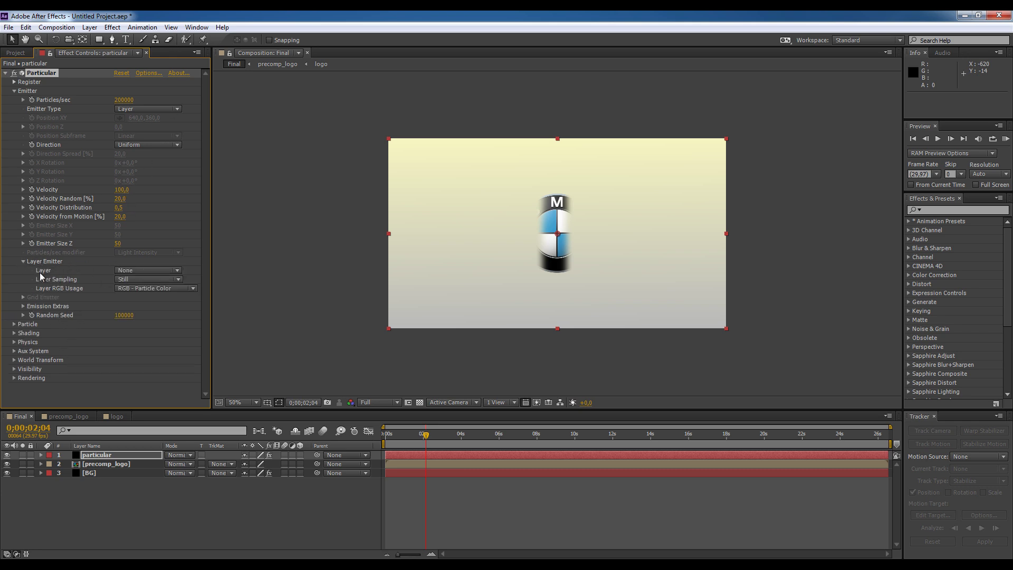
left_click(159, 270)
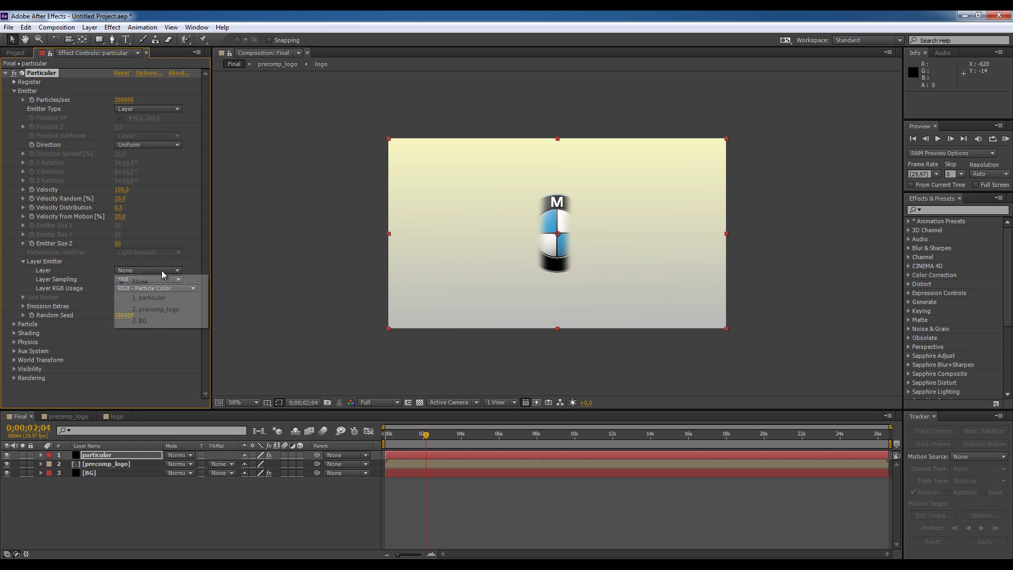
left_click(173, 310)
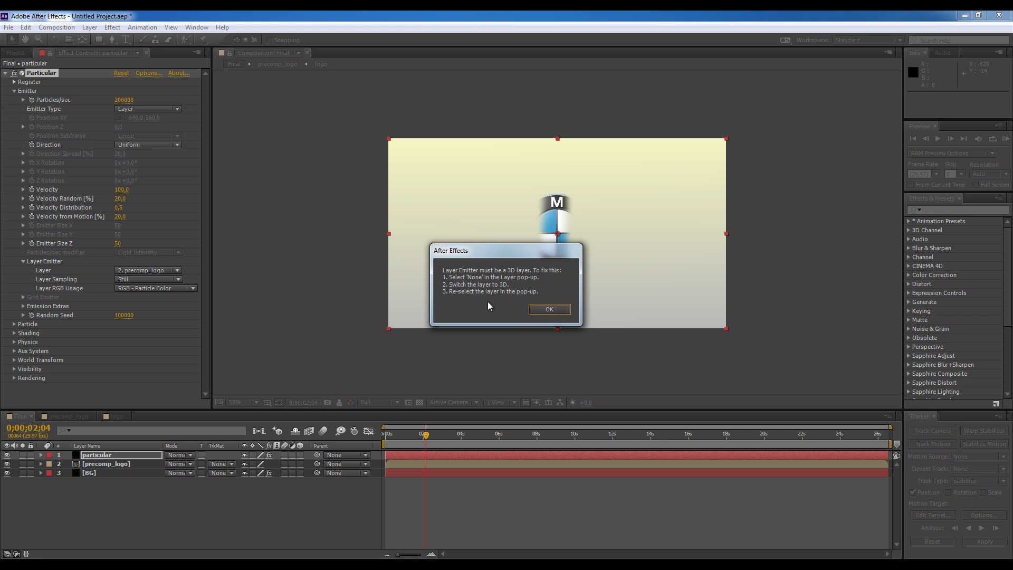
Step: Make precomp_logo a 3D layer and re-select it as Particular's emitter layer
left_click(540, 309)
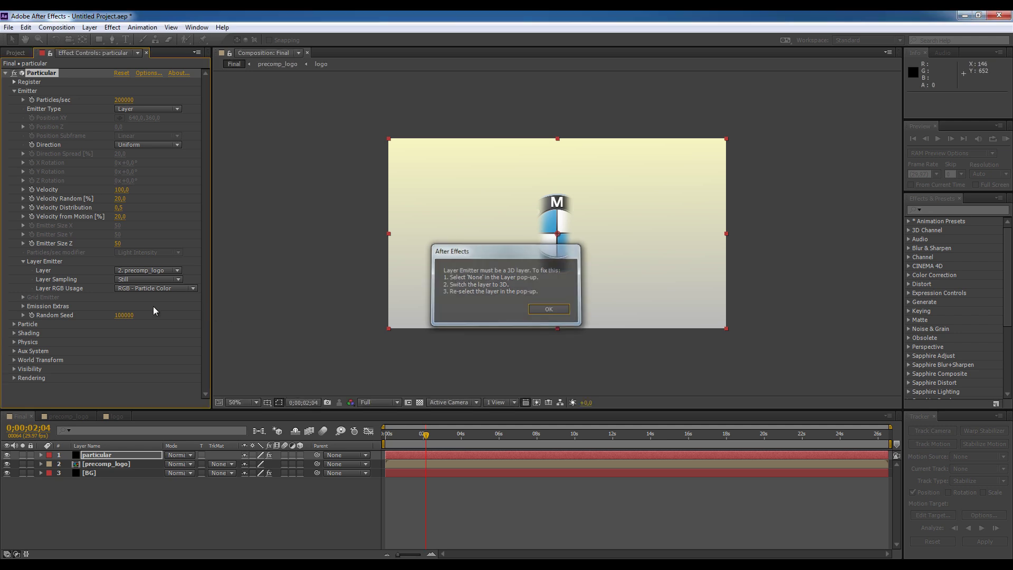
left_click(141, 269)
left_click(154, 279)
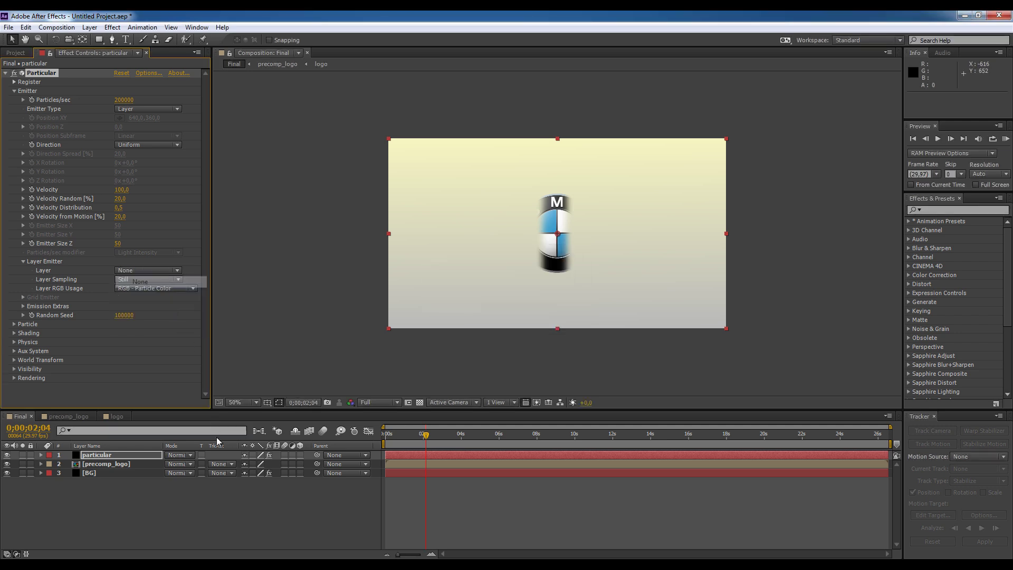
left_click(300, 464)
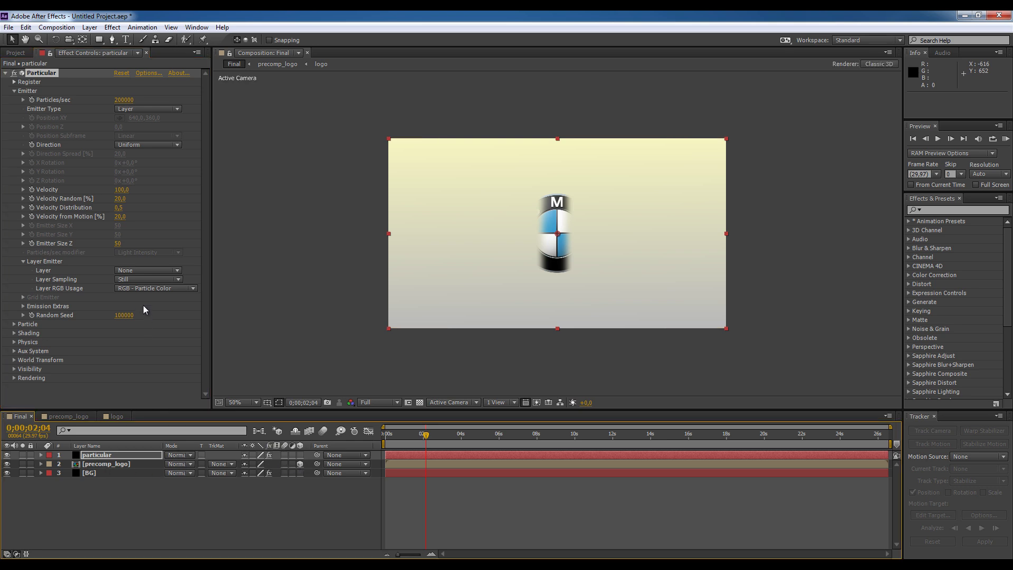
left_click(140, 270)
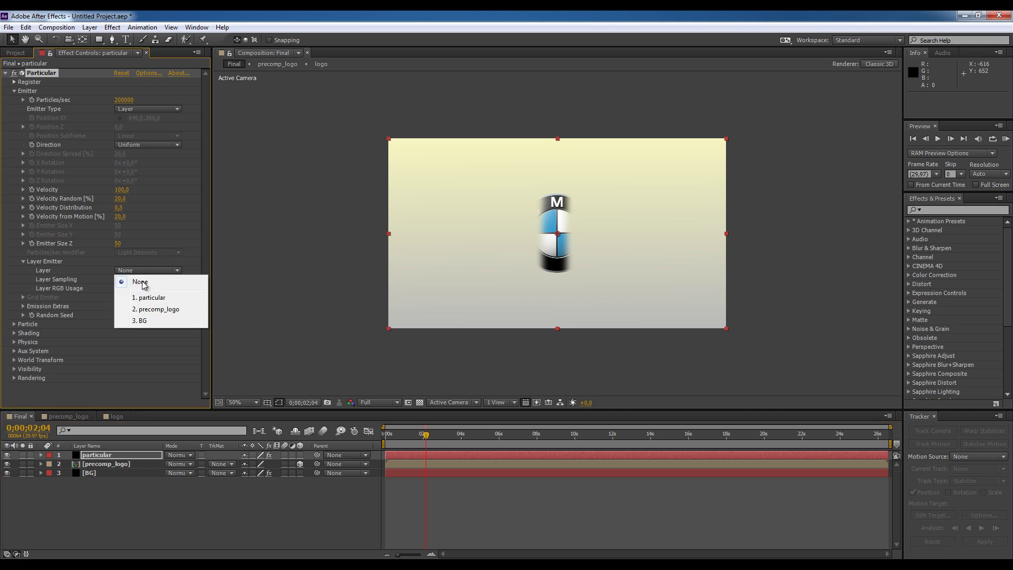
left_click(164, 311)
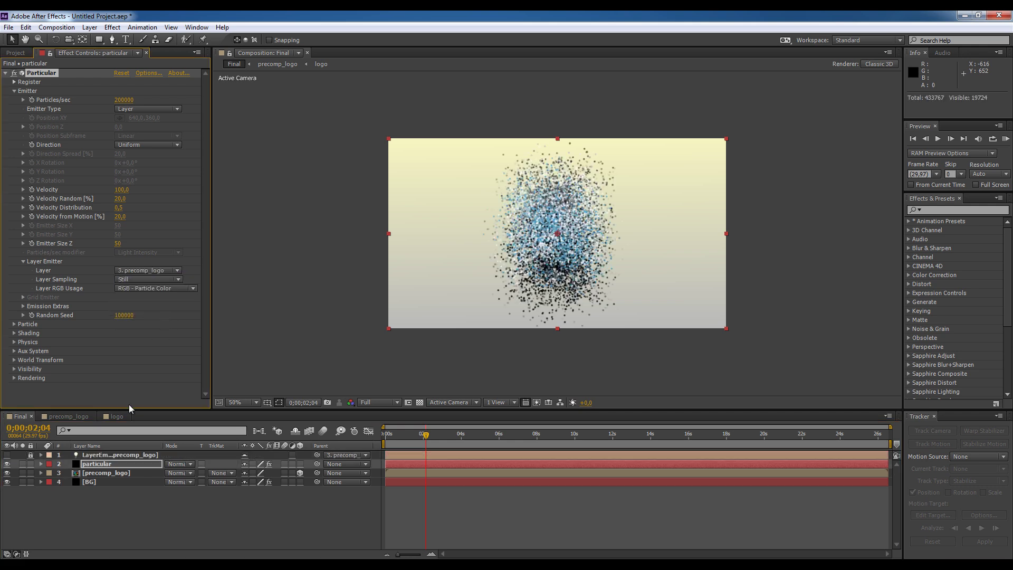
Step: Hide the precomp_logo layer and scrub the timeline to watch the particles emit
left_click(7, 472)
left_click_drag(426, 440, 402, 433)
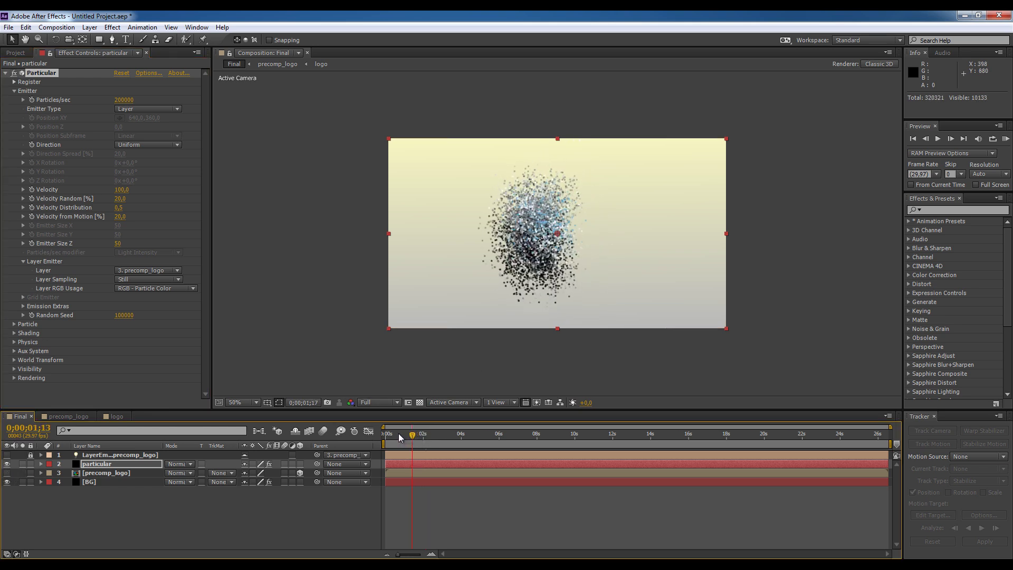
left_click(402, 434)
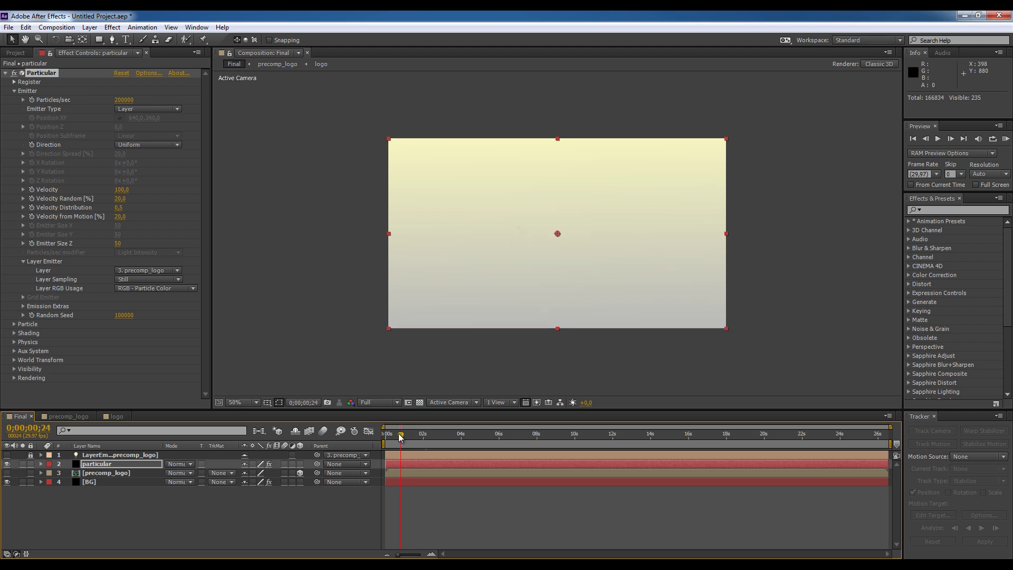
left_click_drag(401, 436, 441, 445)
Step: Set viewer resolution to Half, check particles around 0;00;01;23, and show the Project panel
left_click(379, 402)
left_click(412, 447)
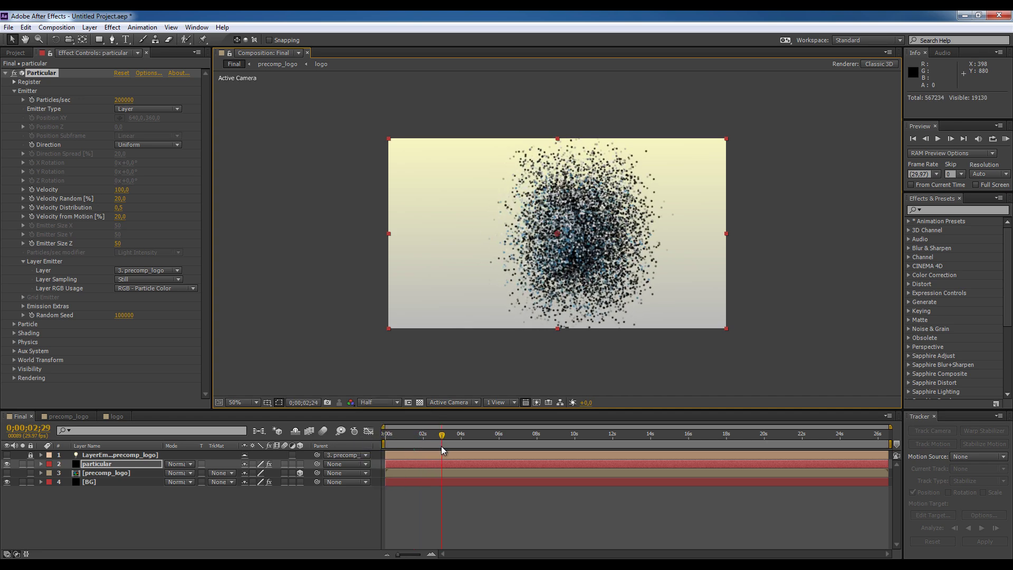
left_click_drag(441, 445, 418, 444)
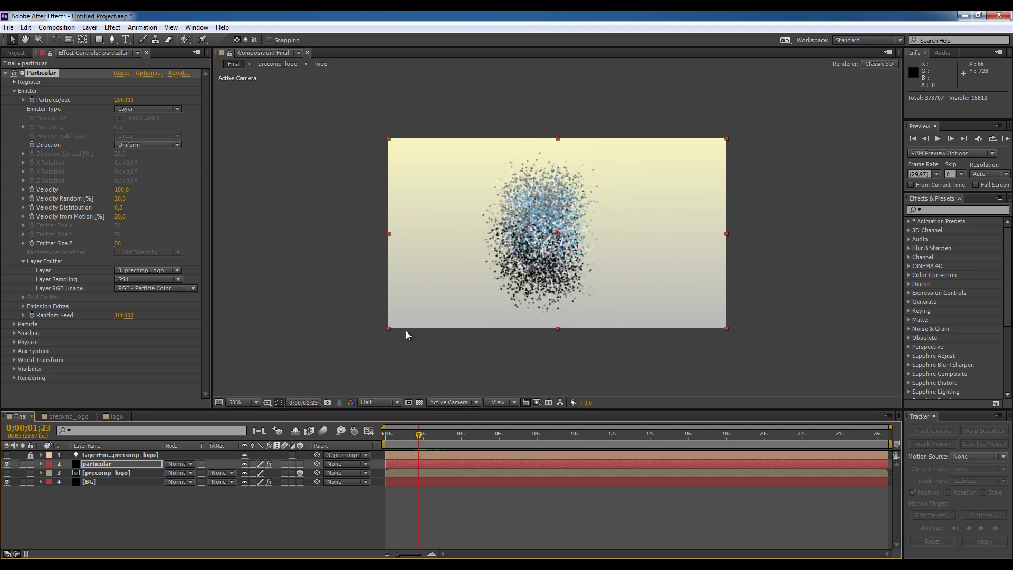
left_click(20, 53)
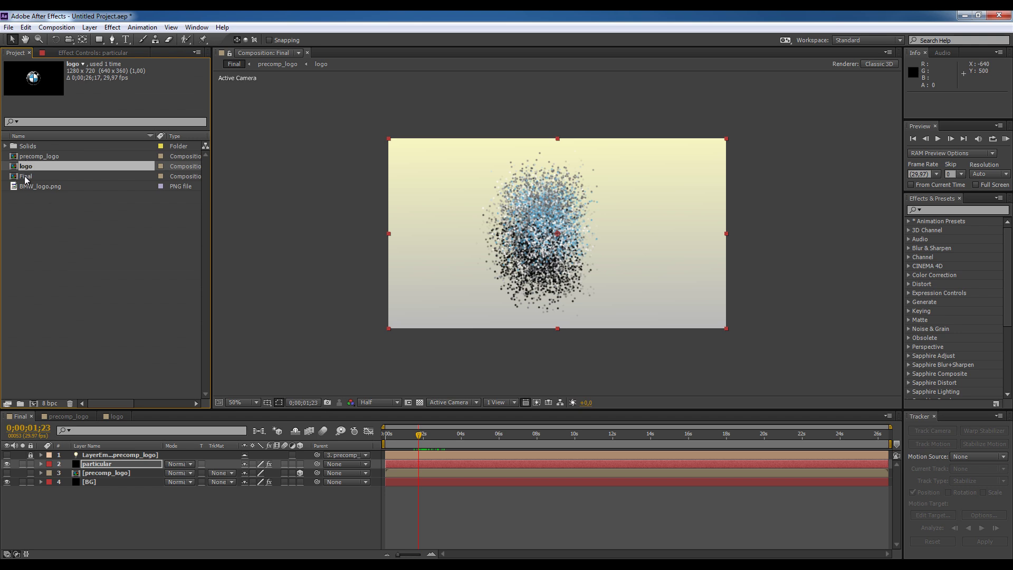
Step: Add the logo comp to the Final composition and apply a Linear Wipe to it
left_click_drag(27, 169, 234, 482)
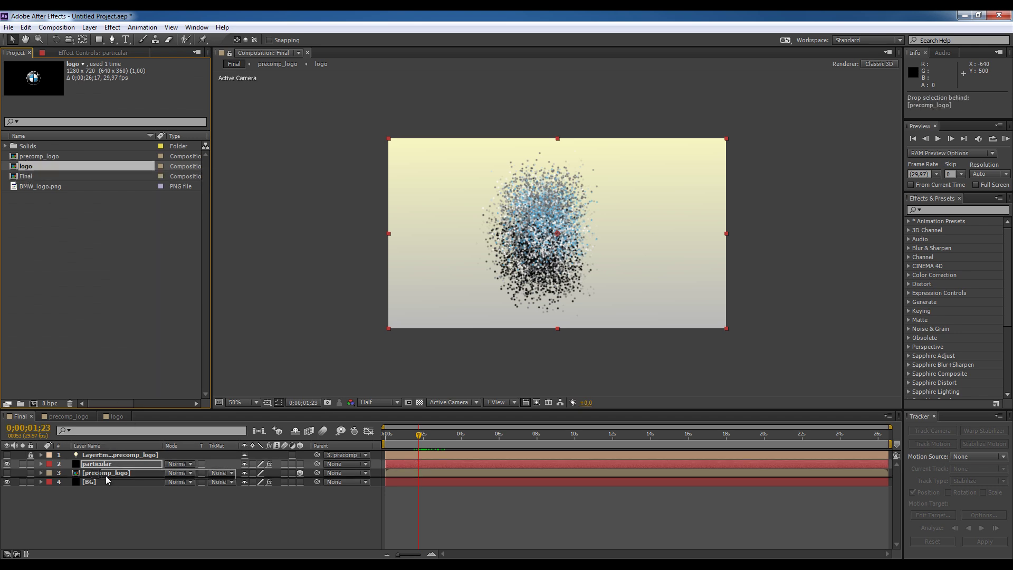
left_click(112, 27)
mouse_move(168, 405)
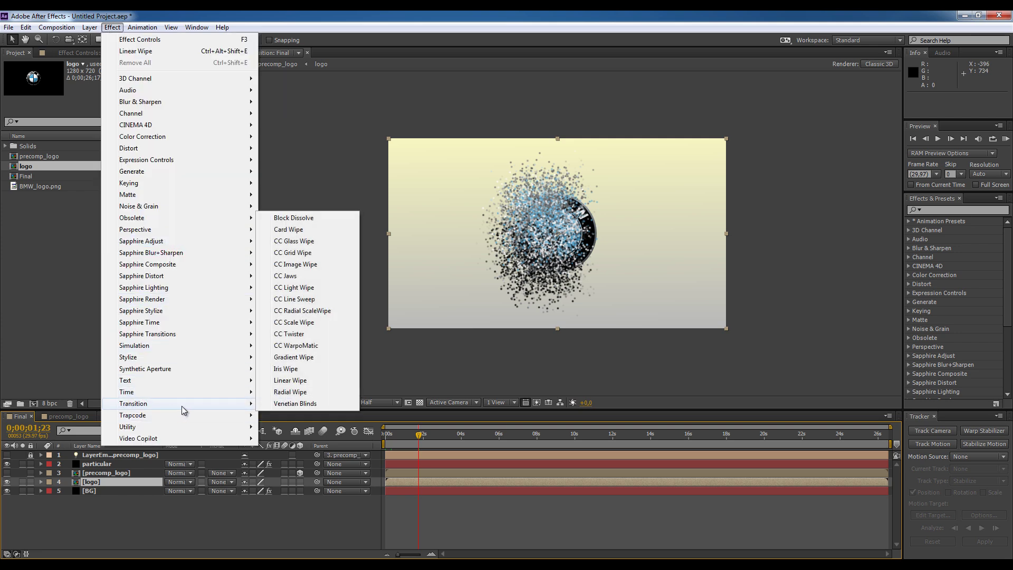
left_click(285, 381)
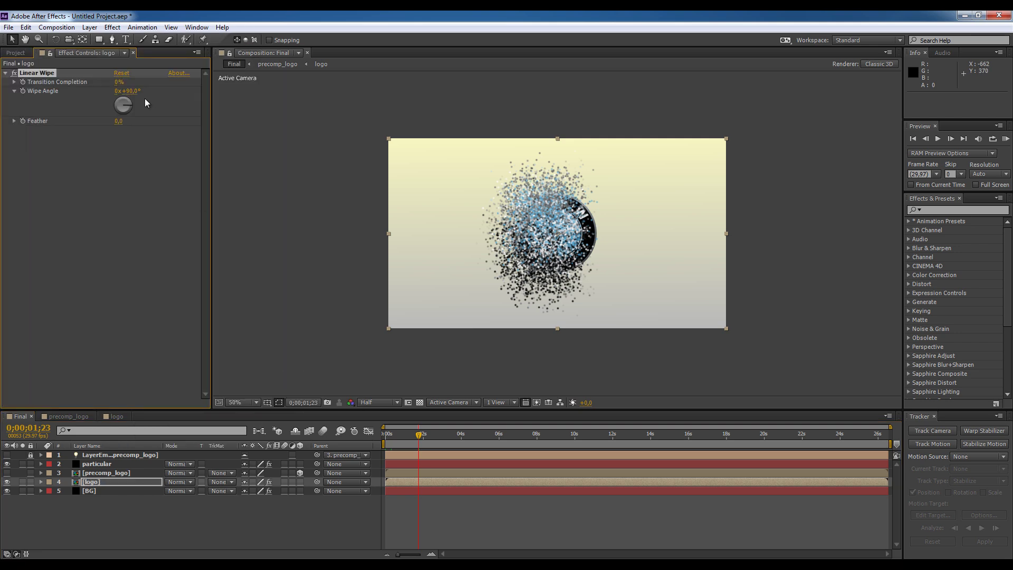
Step: Keyframe the wipe's Transition Completion to reach 100% at 0;00;04;01
key("Home")
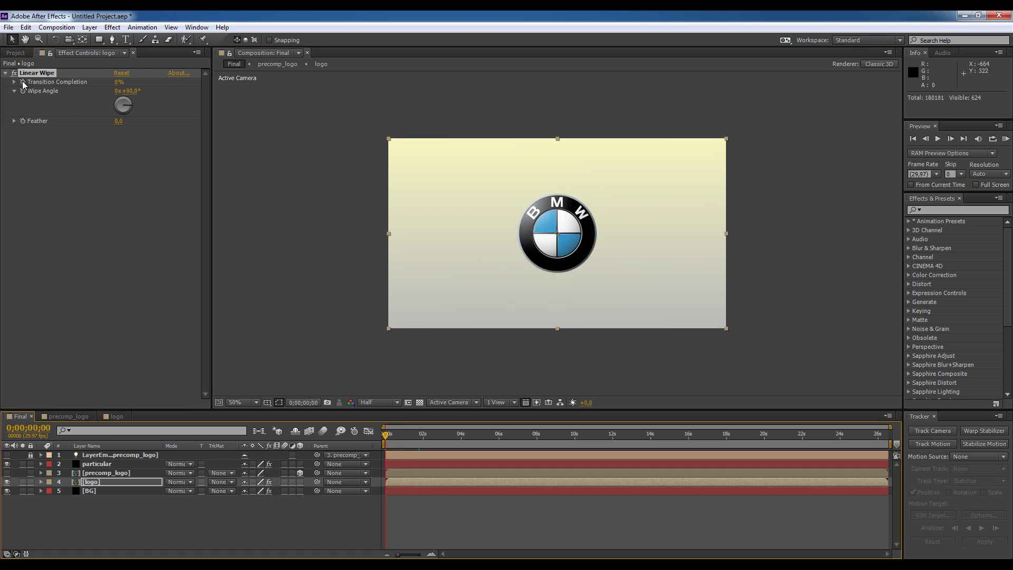
left_click_drag(386, 435, 461, 438)
key("ctrl+a")
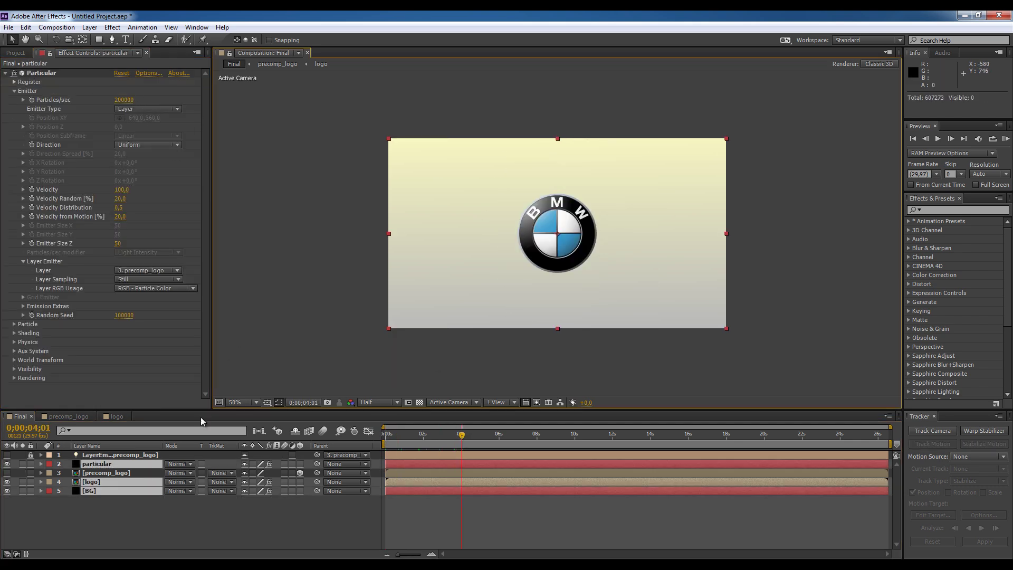
left_click(219, 532)
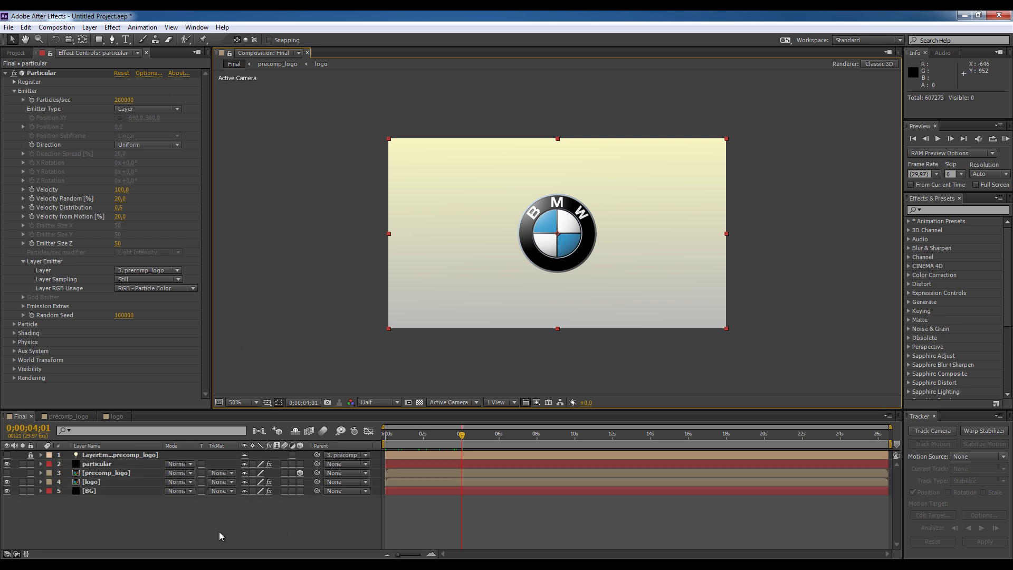
left_click(100, 481)
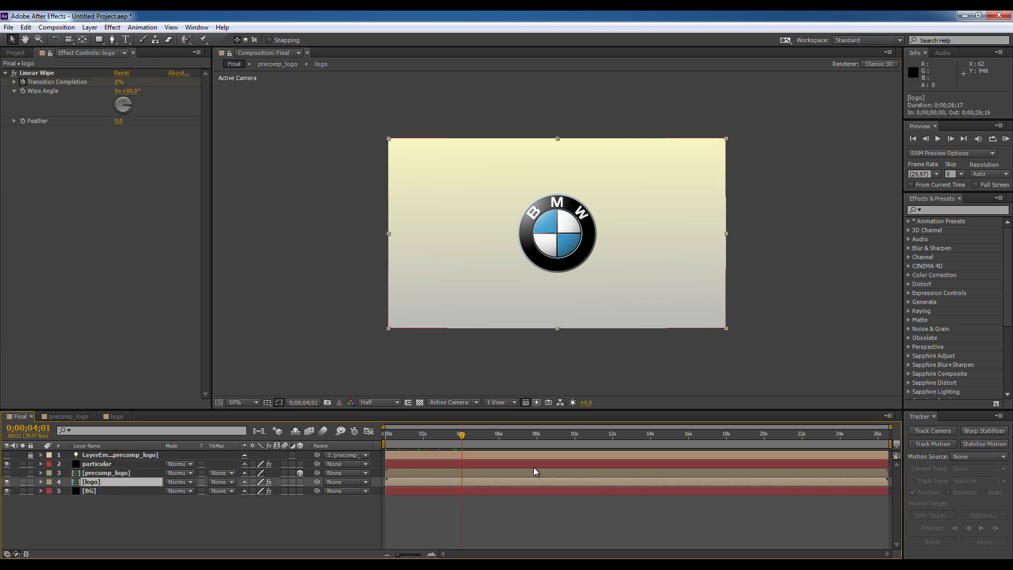
key("u")
left_click(117, 83)
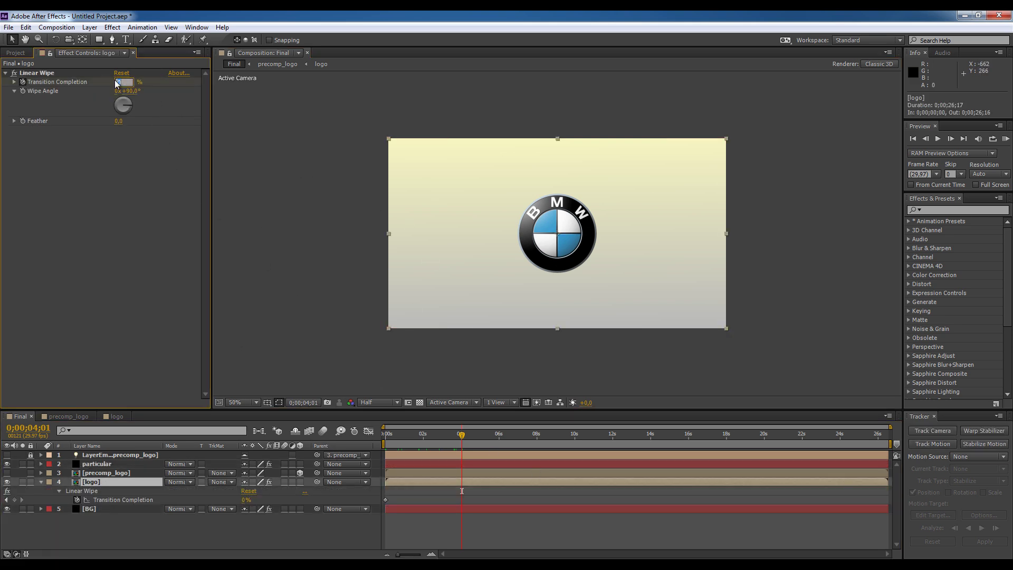
type("100")
key("Return")
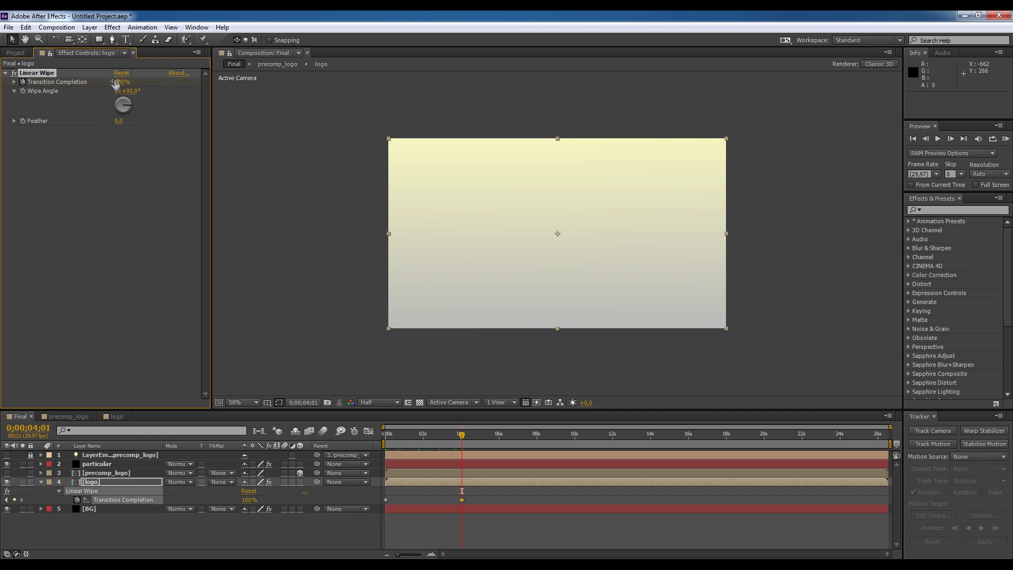
Step: Solo the logo layer and set the Linear Wipe Feather to 30, previewing near 0;00;01;26
left_click_drag(461, 436, 435, 436)
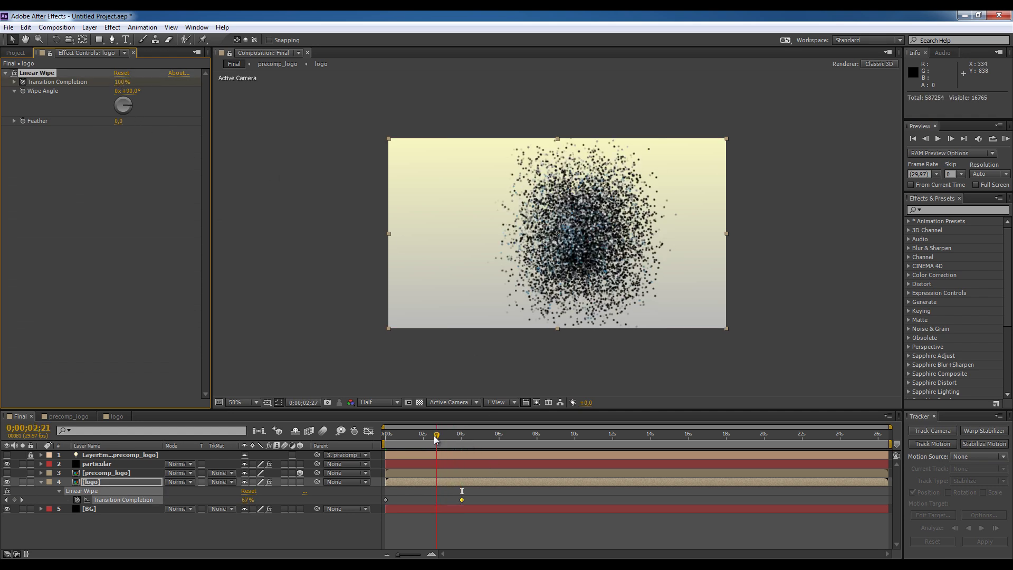
left_click(22, 481)
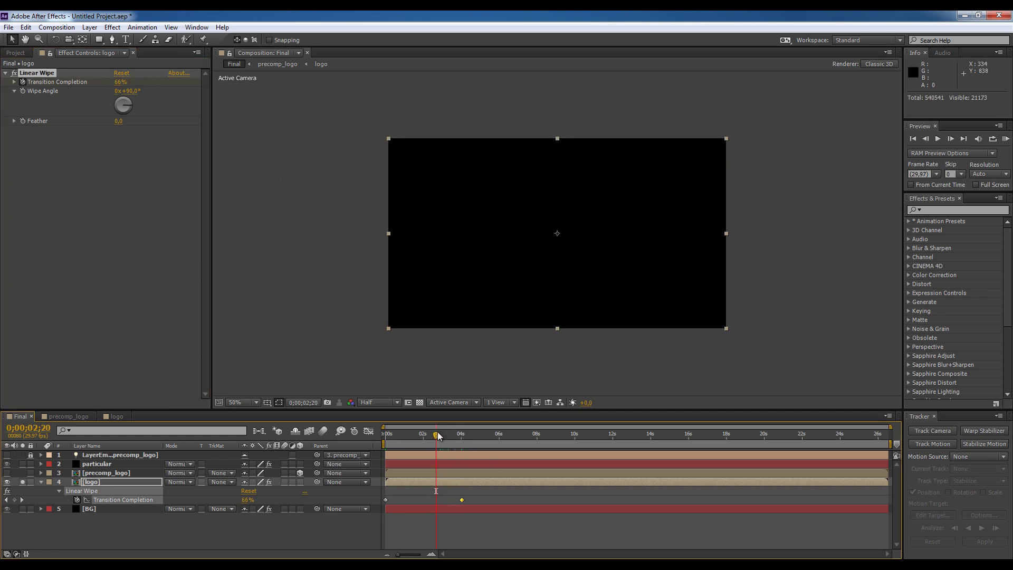
left_click_drag(438, 433, 426, 441)
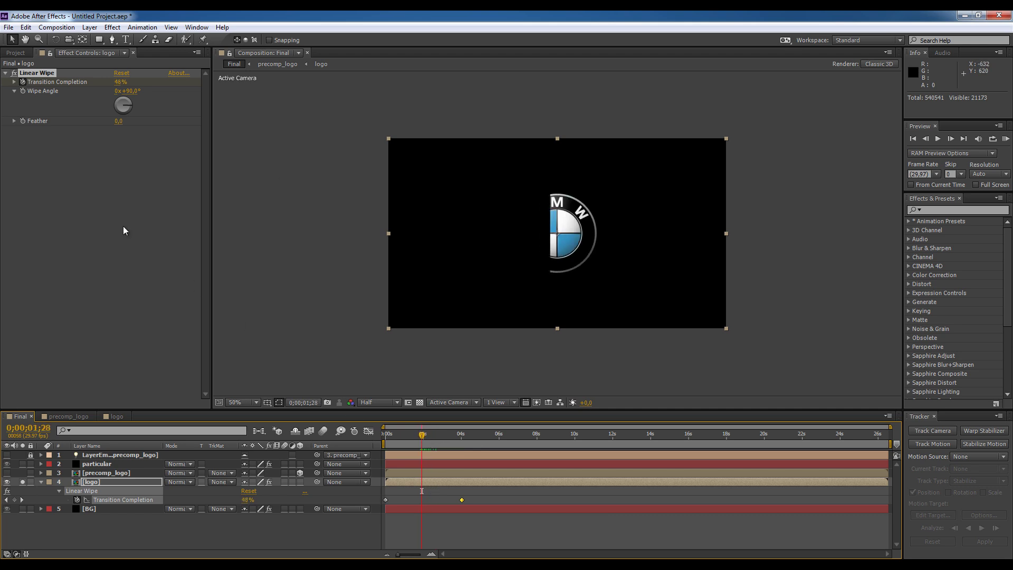
left_click(119, 123)
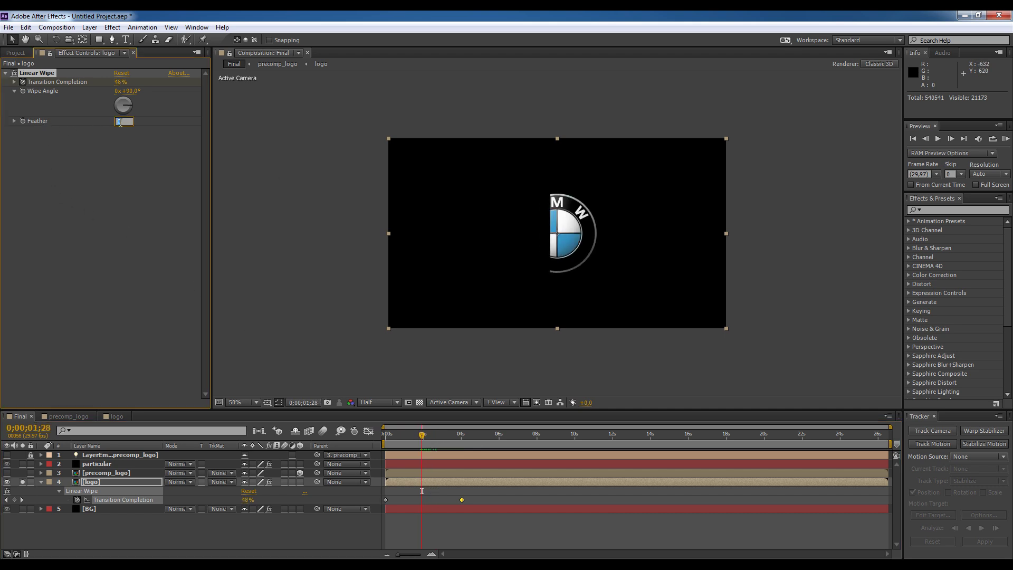
type("30")
key("Return")
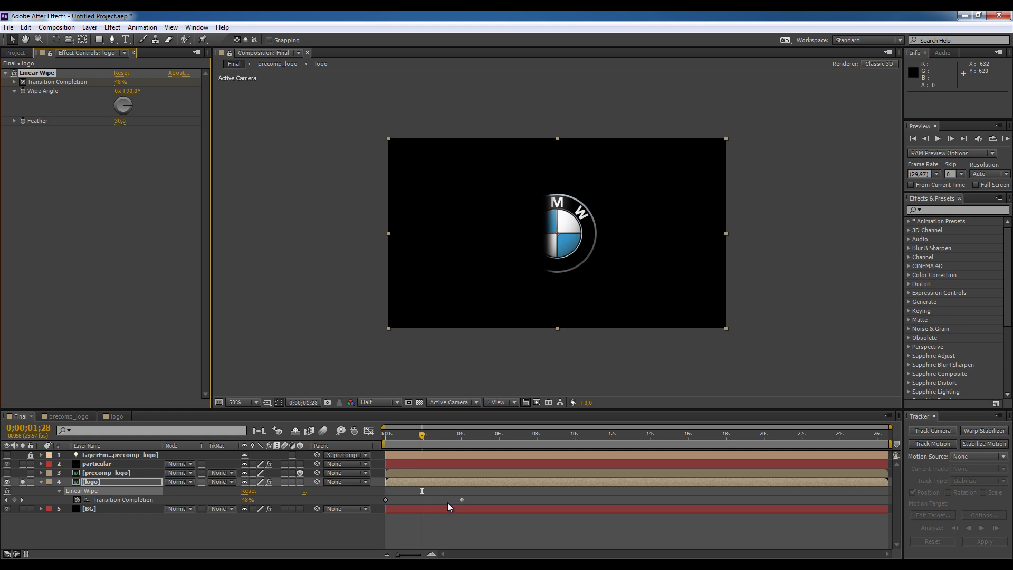
left_click_drag(421, 438, 421, 446)
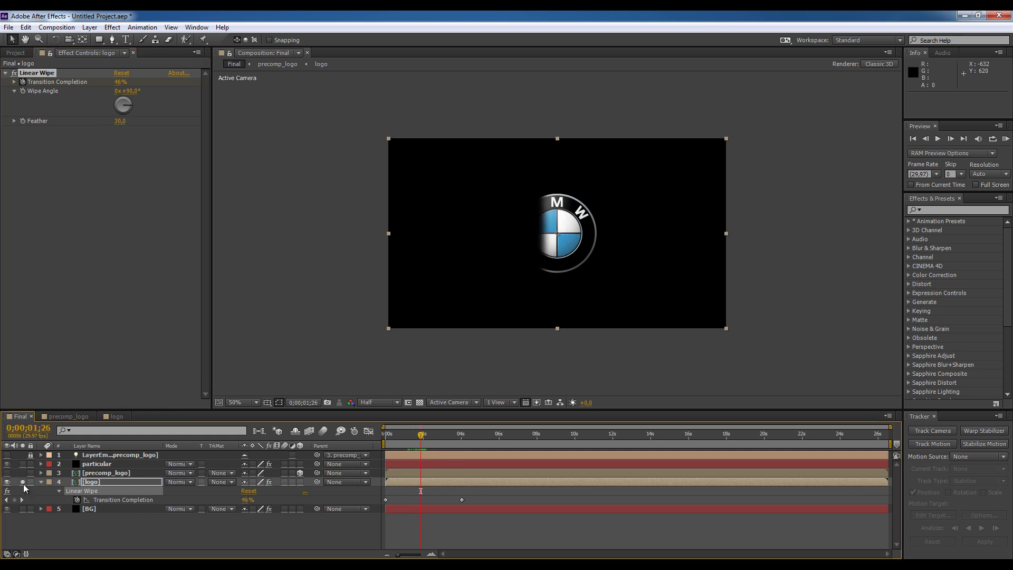
Step: Show the particles and background again and select the particle layer
left_click(7, 464)
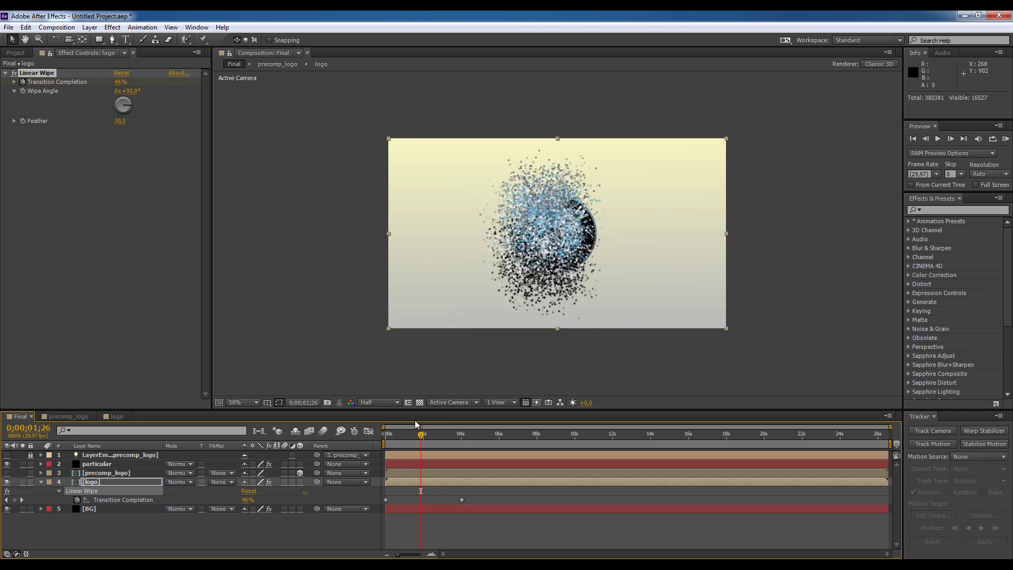
mouse_move(421, 438)
left_mouse_down()
mouse_move(399, 443)
mouse_move(416, 442)
left_mouse_up()
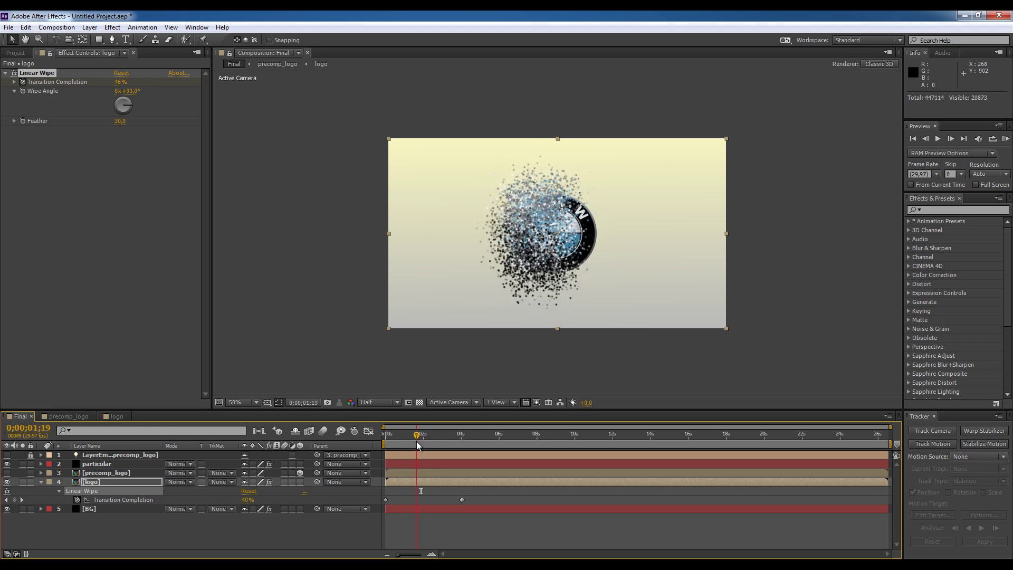
left_click(97, 463)
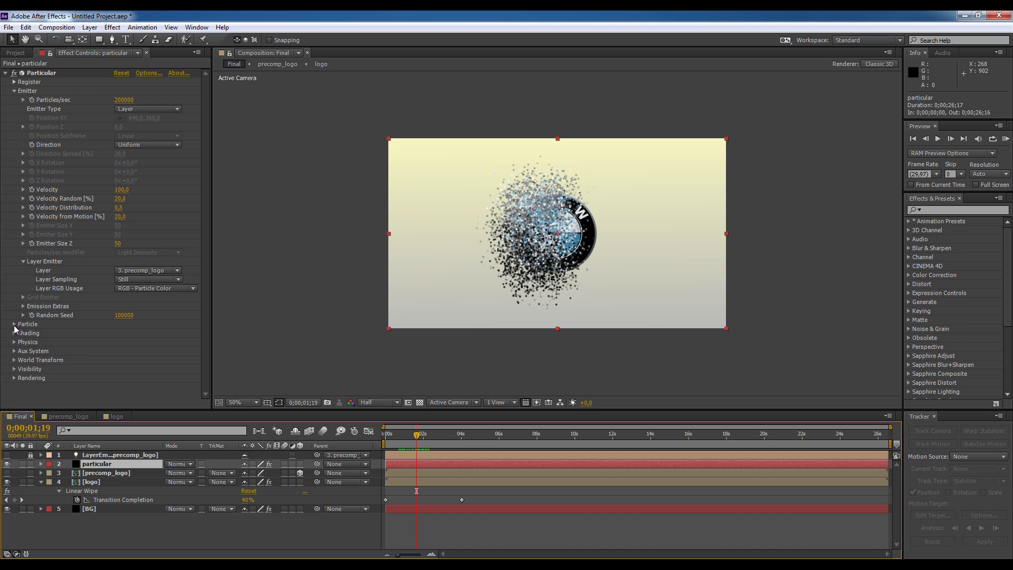
Step: In Particular's Particle group, set Life to 10 seconds, Size to 4 and Size Random to 50%
left_click(14, 324)
scroll(175, 274, "down", 3)
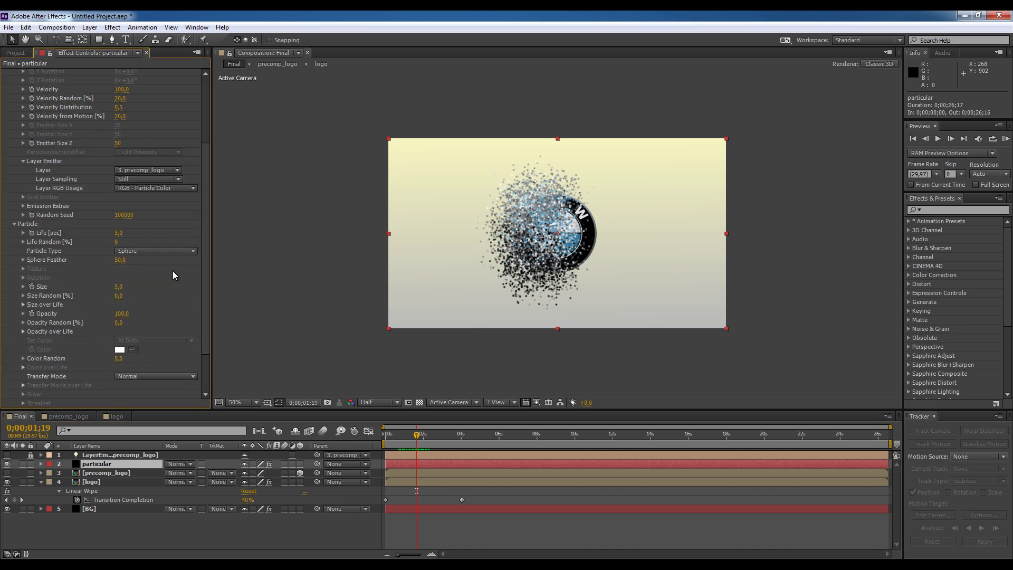
left_click(118, 234)
type("10")
key("Return")
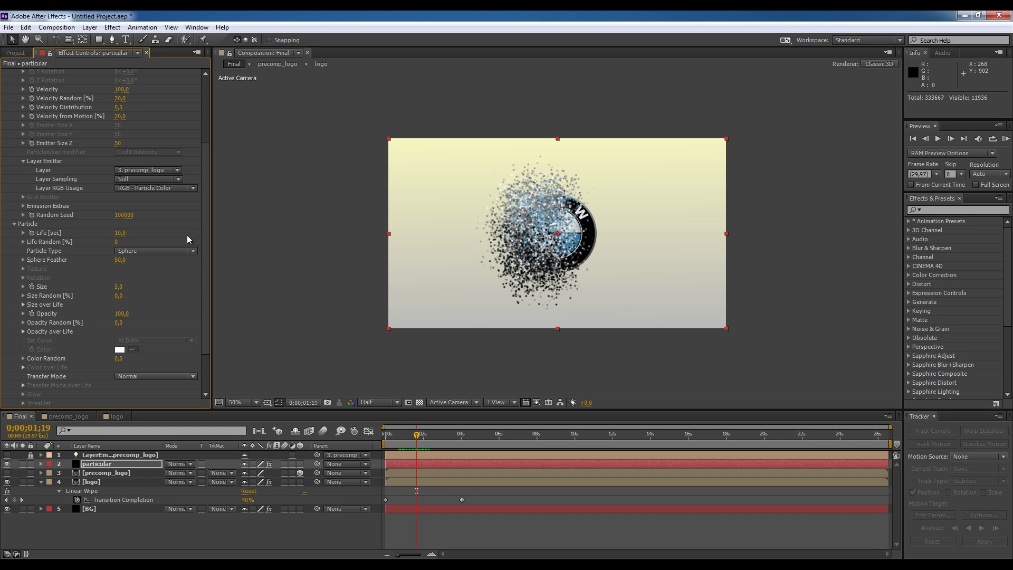
left_click(118, 286)
type("4")
key("Return")
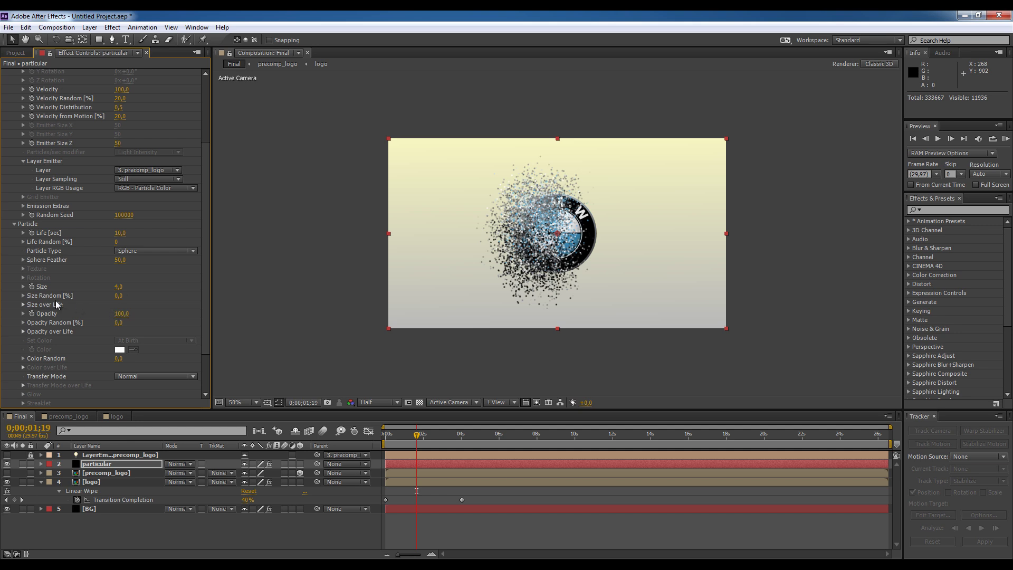
left_click(117, 295)
type("50")
key("Return")
scroll(41, 310, "down", 3)
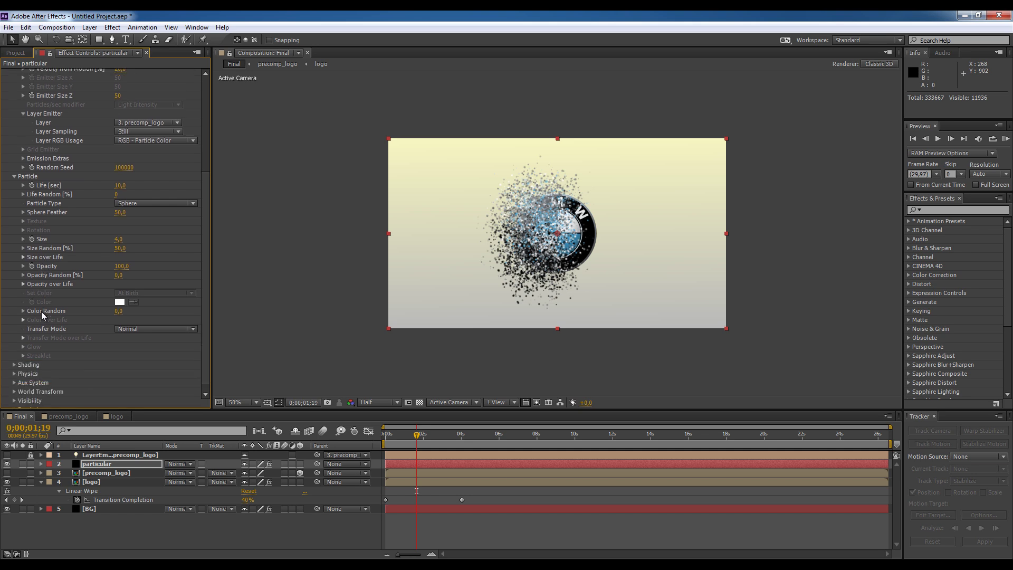
scroll(41, 312, "down", 1)
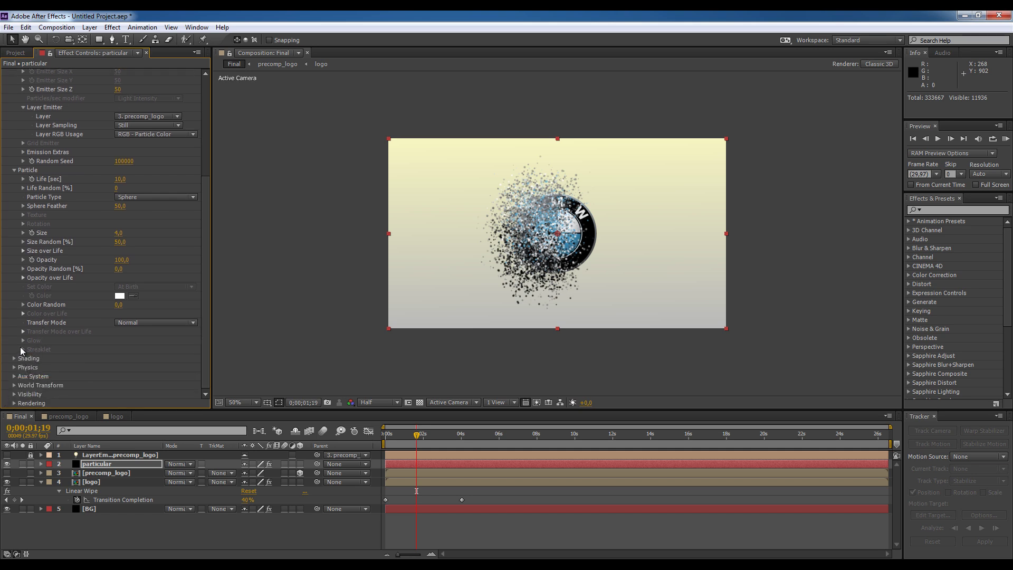
left_click(15, 367)
Step: Set Particular's Physics Gravity to -200
scroll(182, 196, "down", 2)
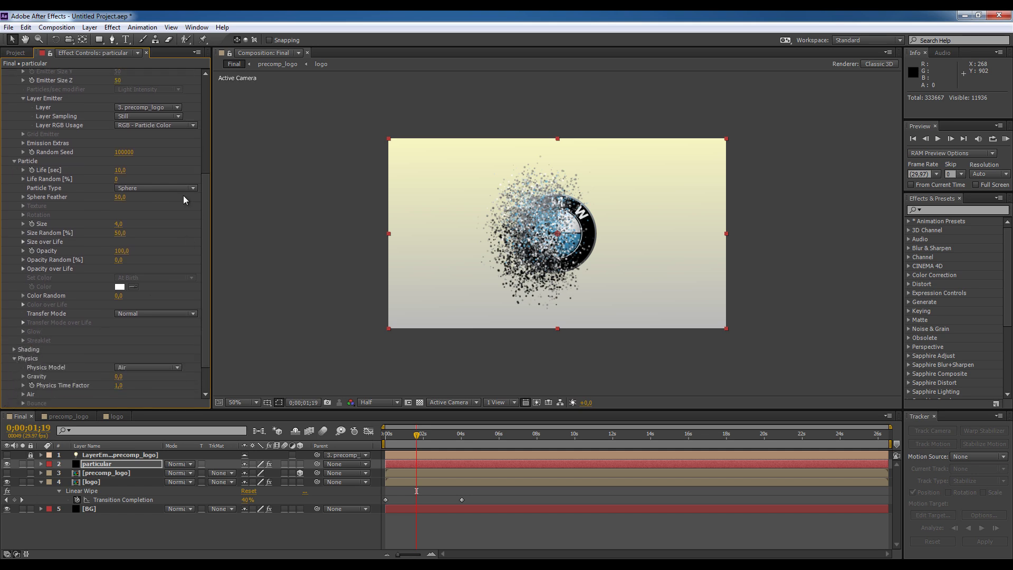
scroll(163, 206, "down", 1)
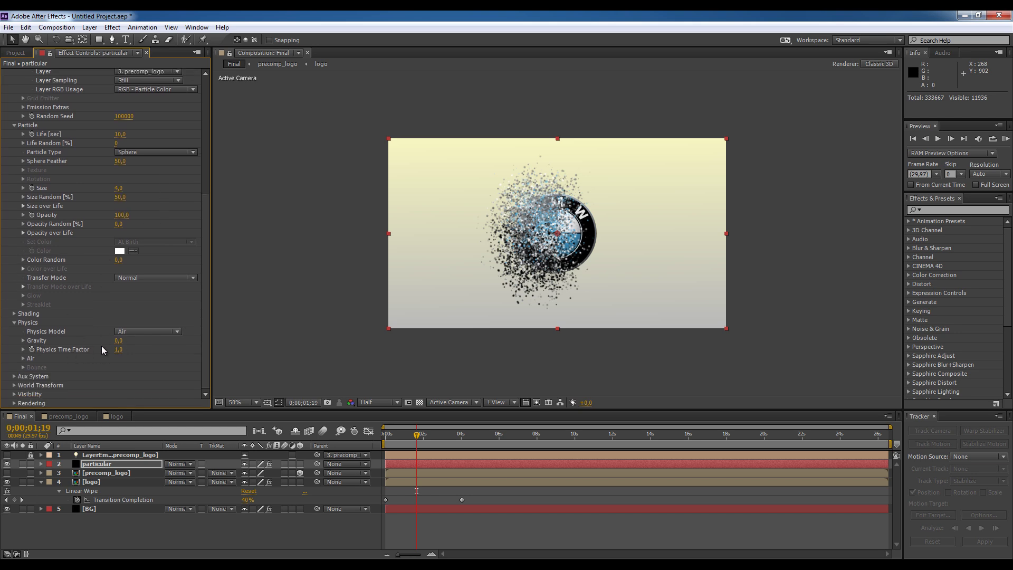
left_click_drag(117, 340, 115, 340)
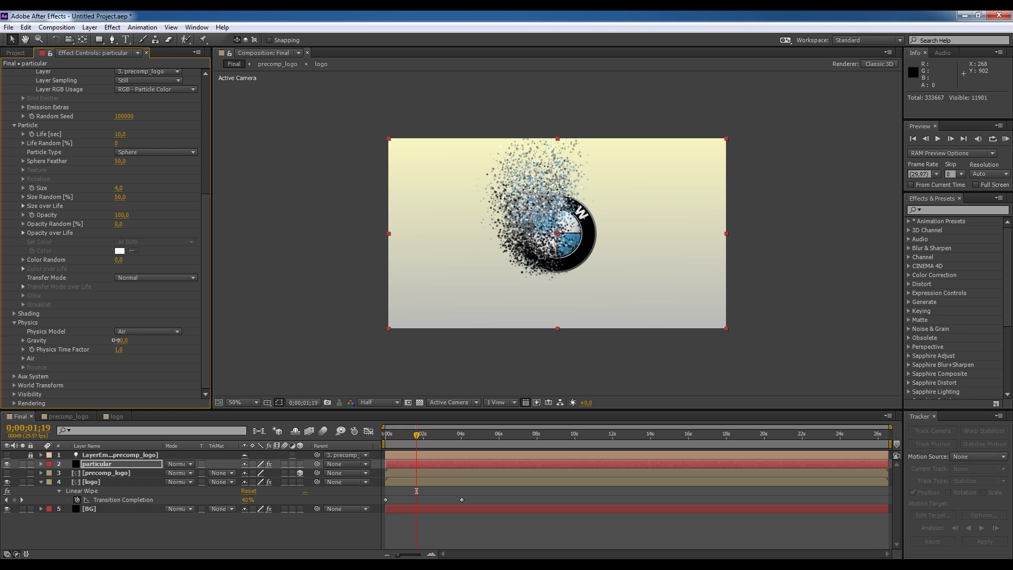
left_click(120, 340)
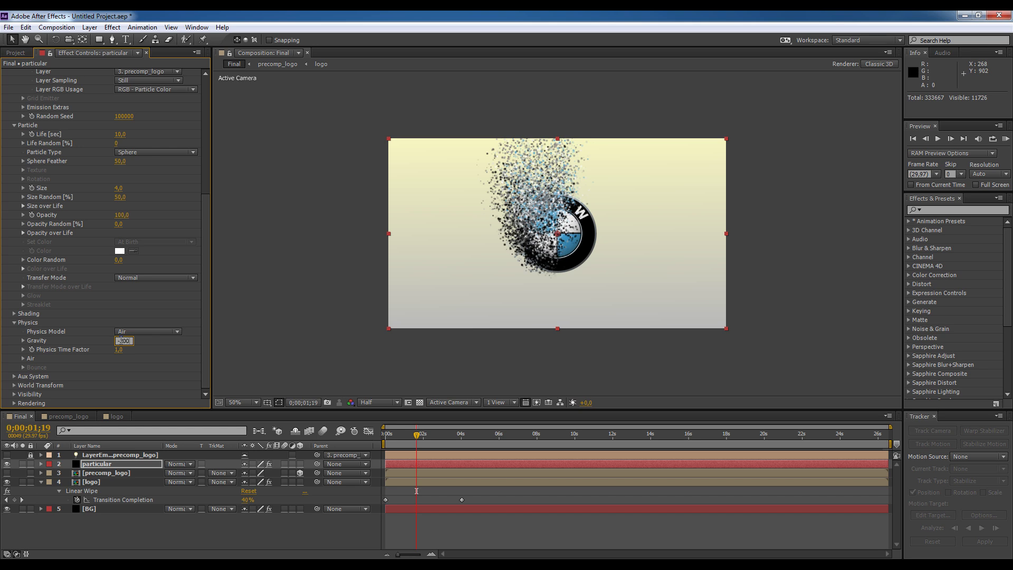
type("-200")
key("Return")
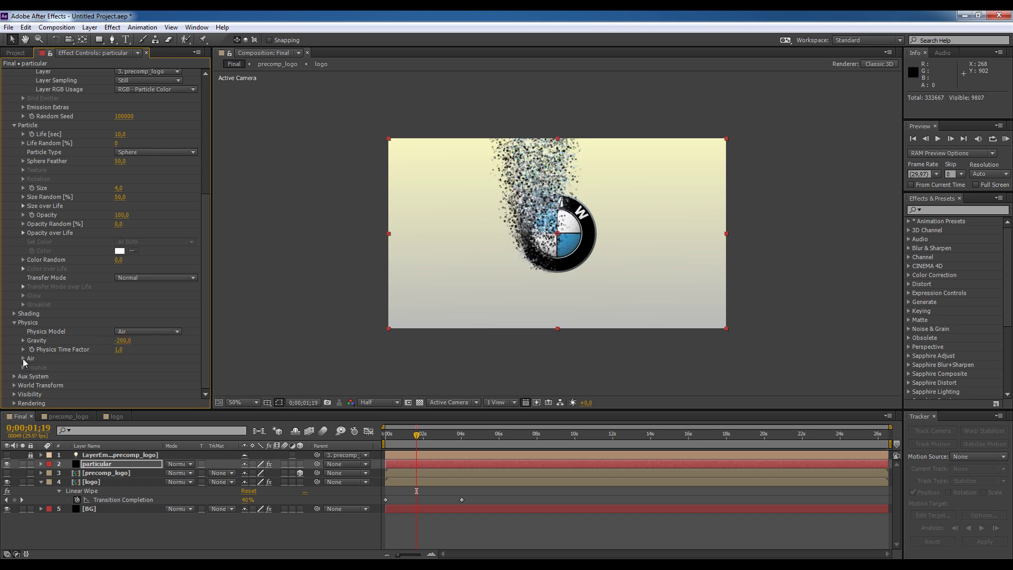
Step: Expand Air and scrub Wind X to -153 to blow particles left
left_click(24, 358)
scroll(180, 343, "down", 3)
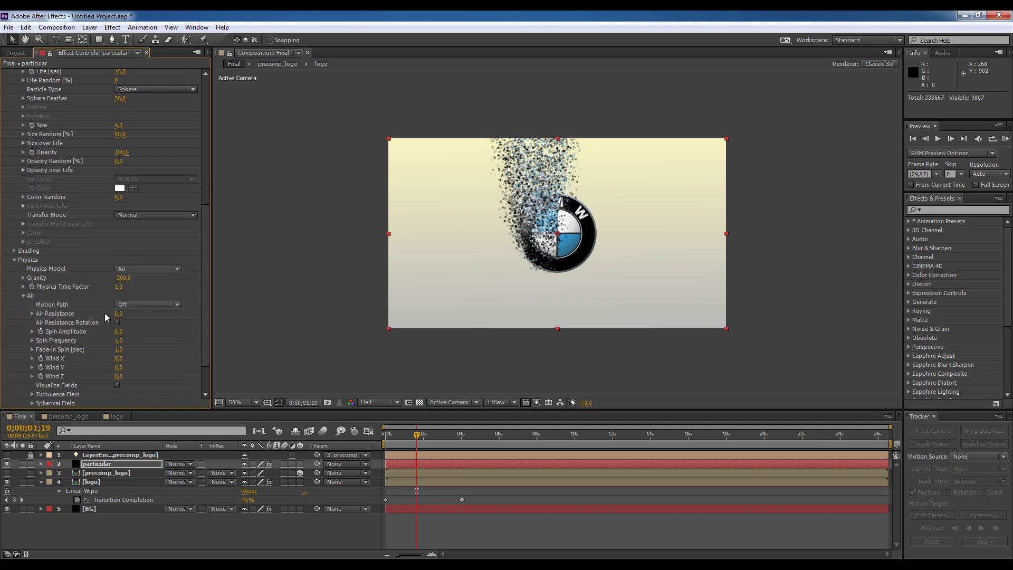
scroll(99, 360, "down", 1)
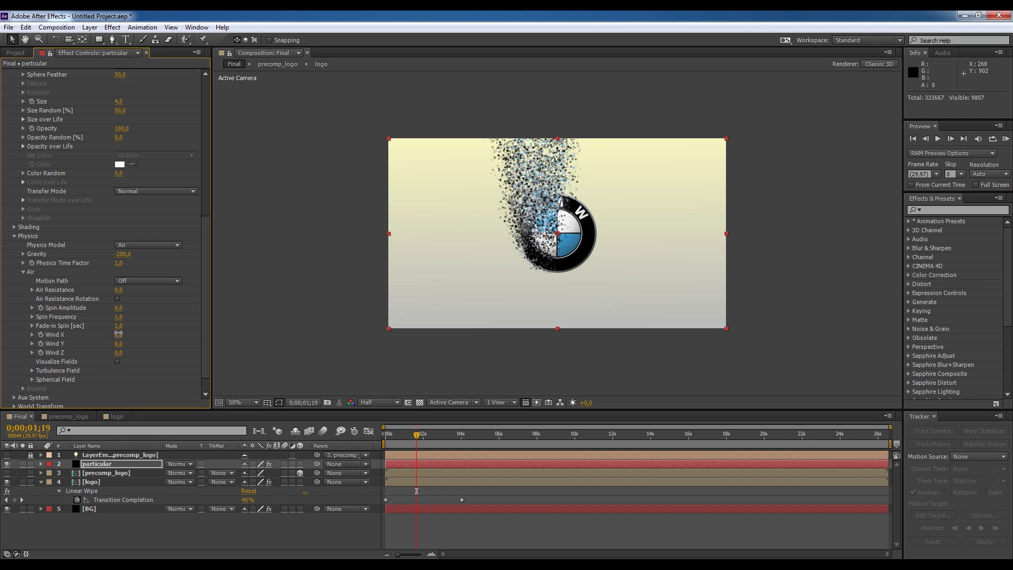
left_click_drag(118, 334, 49, 343)
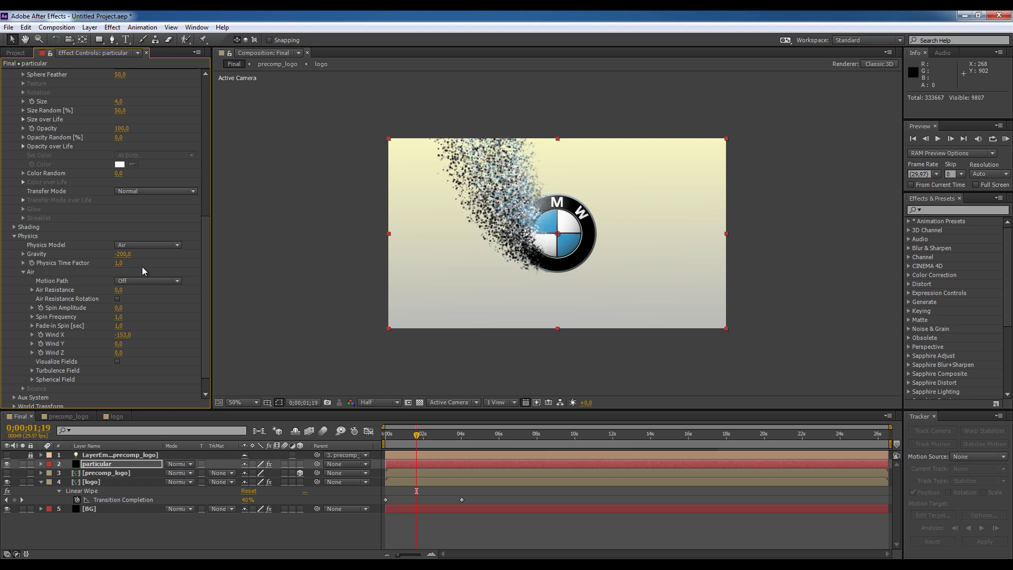
scroll(142, 268, "down", 1)
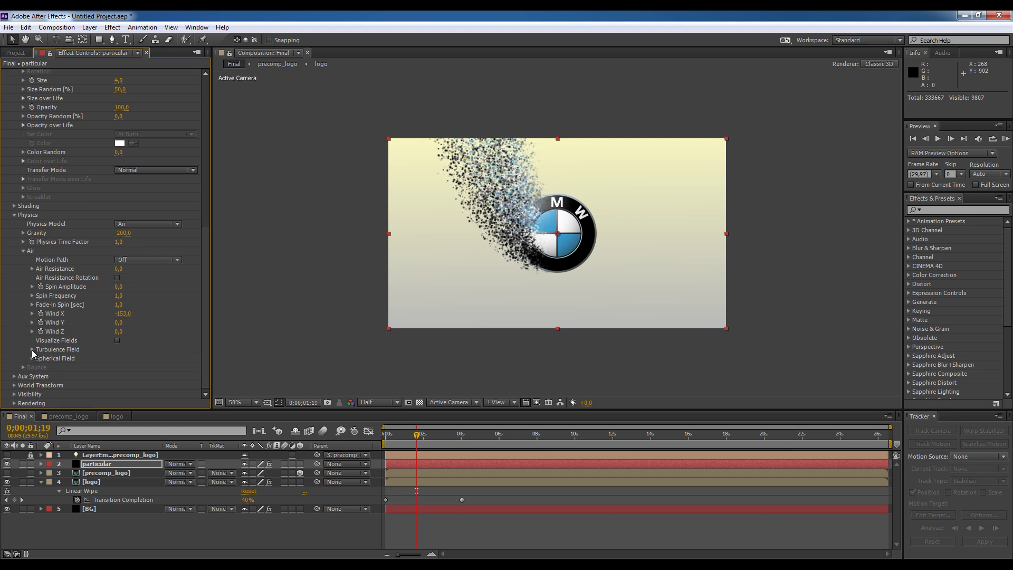
Step: Expand Turbulence Field and set Affect Position to 300
left_click(32, 349)
scroll(209, 261, "down", 3)
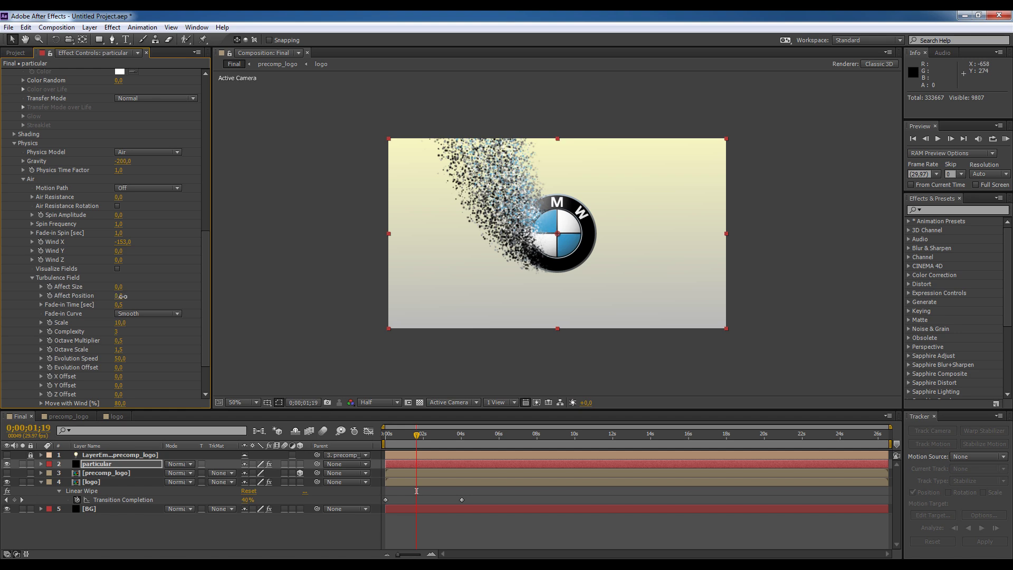
left_click_drag(143, 297, 217, 297)
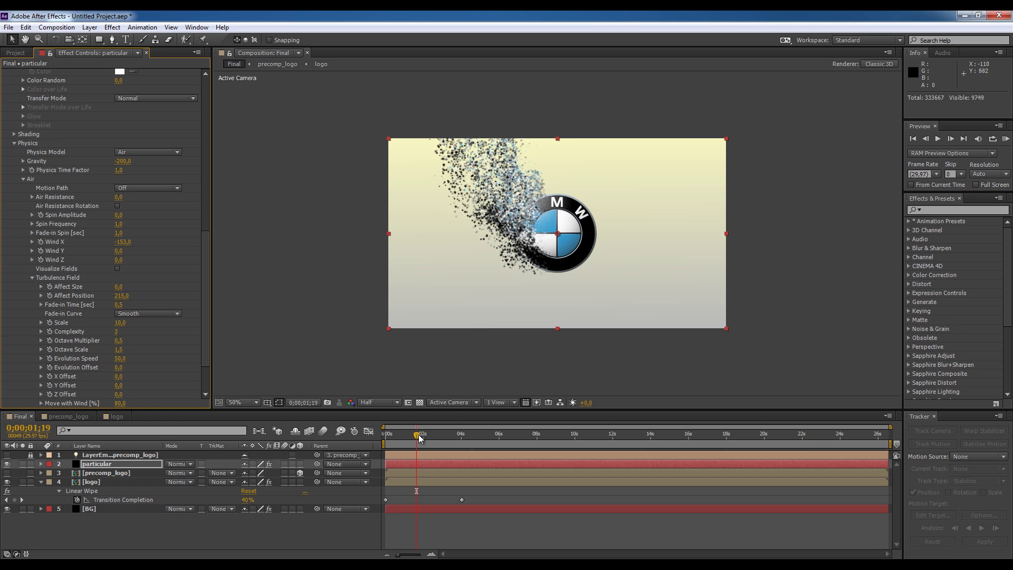
mouse_move(417, 435)
left_mouse_down()
mouse_move(406, 440)
mouse_move(428, 436)
mouse_move(422, 441)
left_mouse_up()
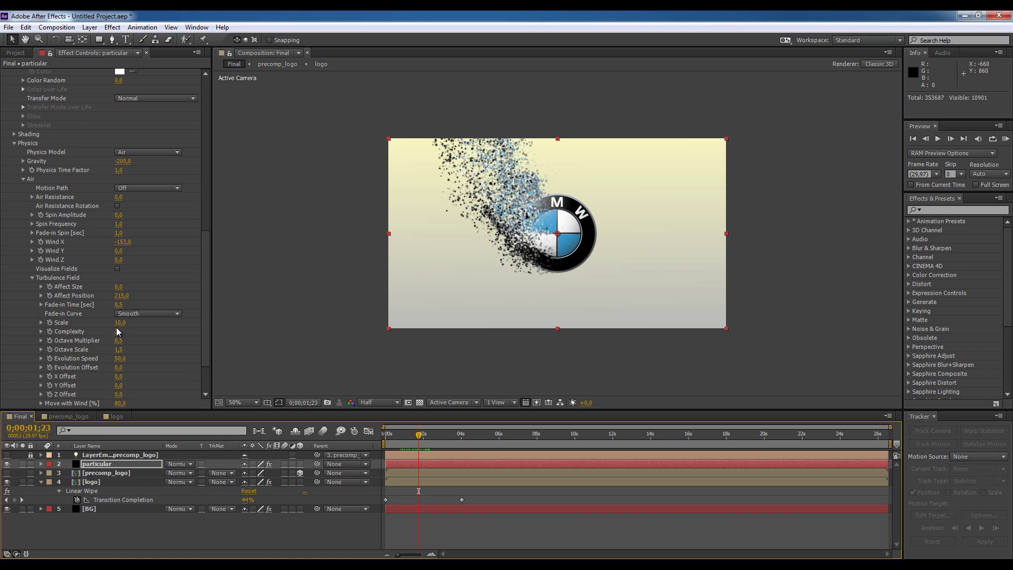
left_click(122, 296)
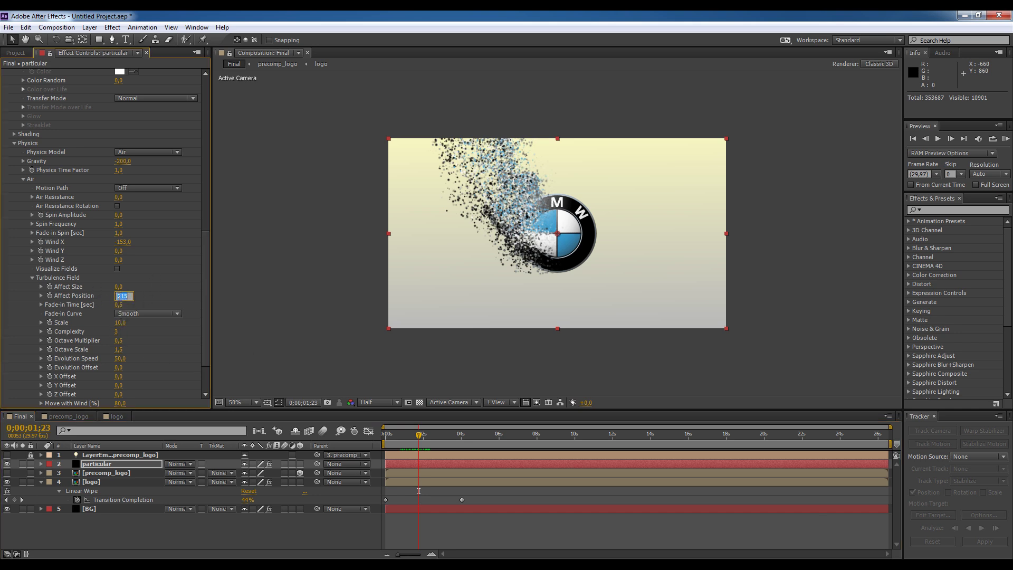
type("300")
key("Return")
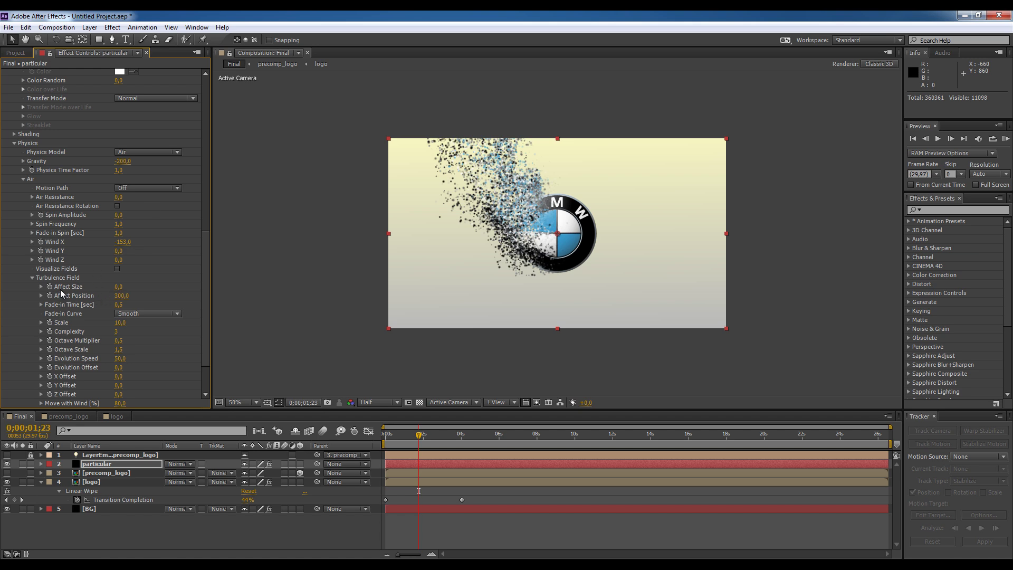
Step: Set turbulence Affect Size to 30, Scale to 11, and Complexity to 2
left_click(119, 286)
key("Return")
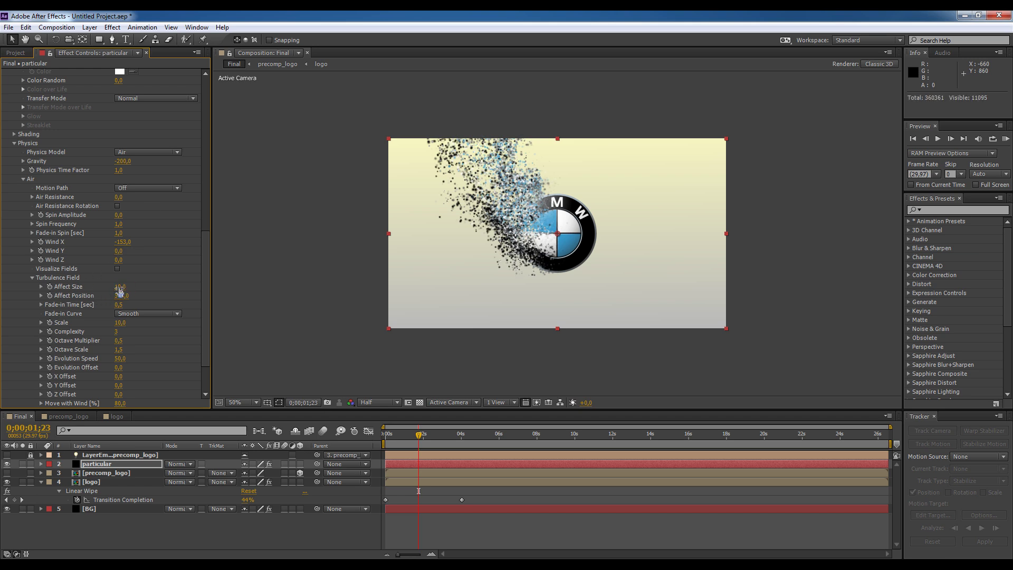
left_click(119, 287)
type("30")
key("Return")
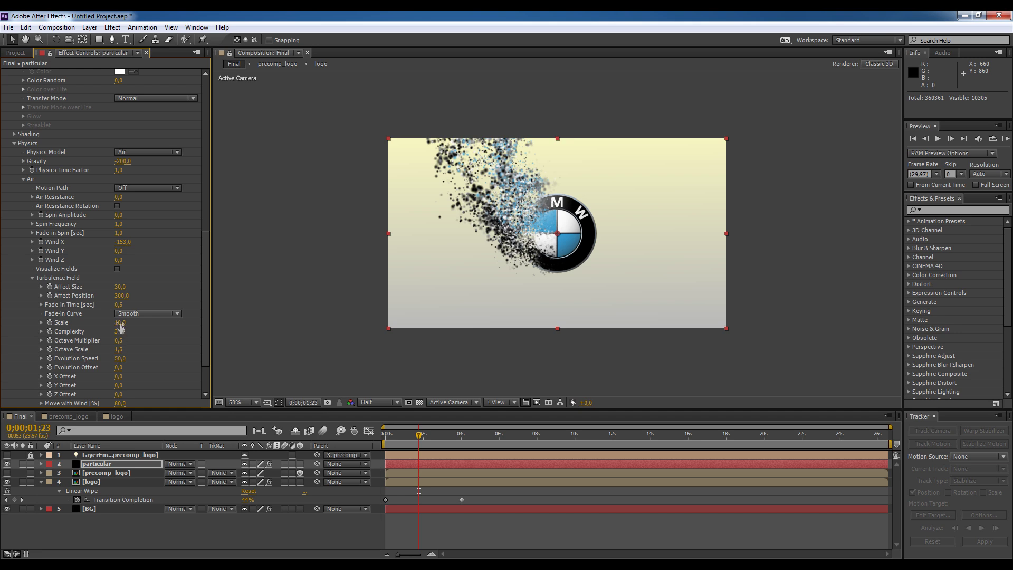
left_click(120, 323)
left_click(119, 331)
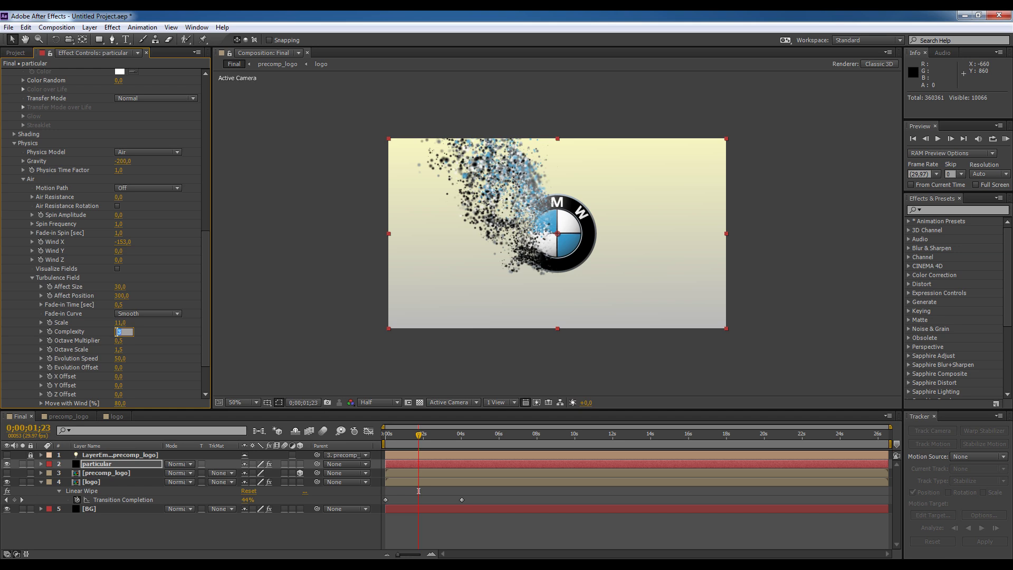
type("4")
key("Return")
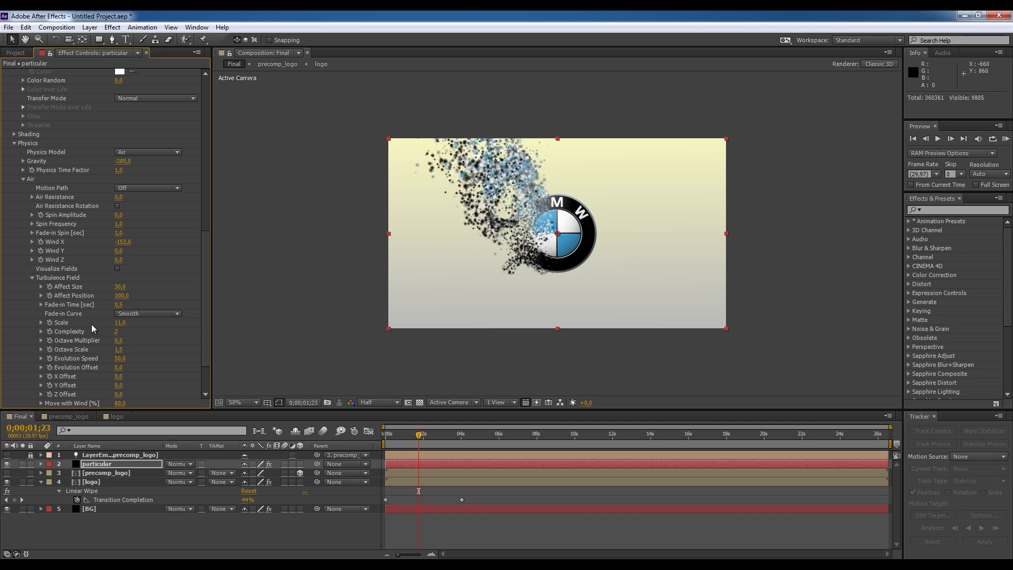
scroll(101, 317, "down", 2)
scroll(106, 314, "down", 1)
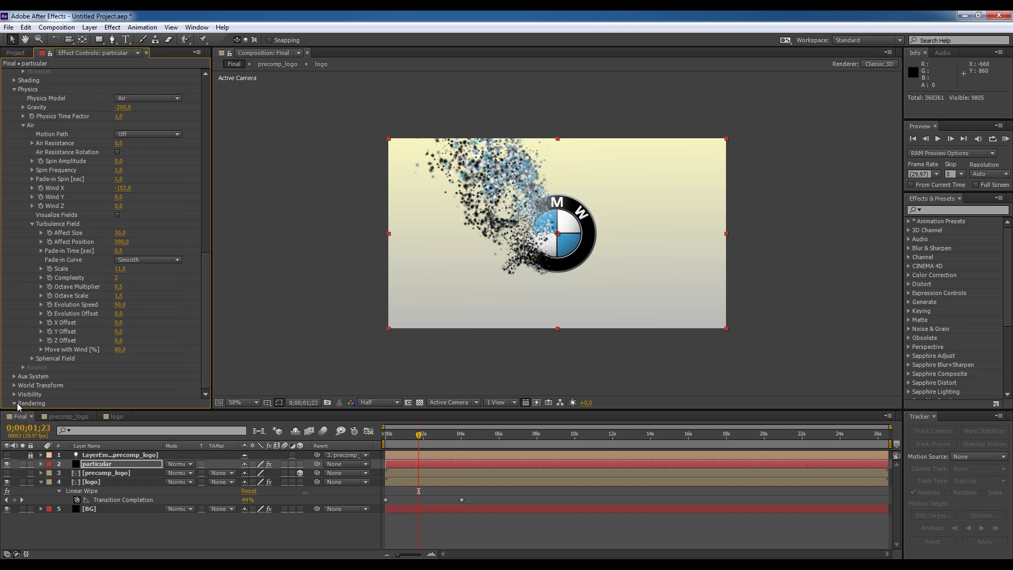
Step: Turn Particular's Motion Blur On with a 300 shutter angle
scroll(106, 343, "down", 3)
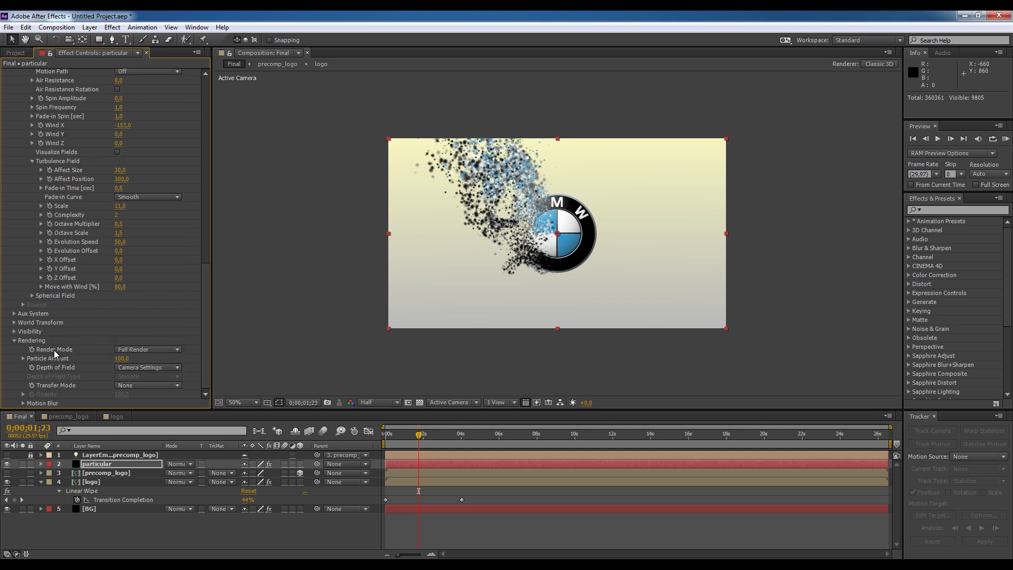
left_click(23, 402)
scroll(154, 292, "down", 3)
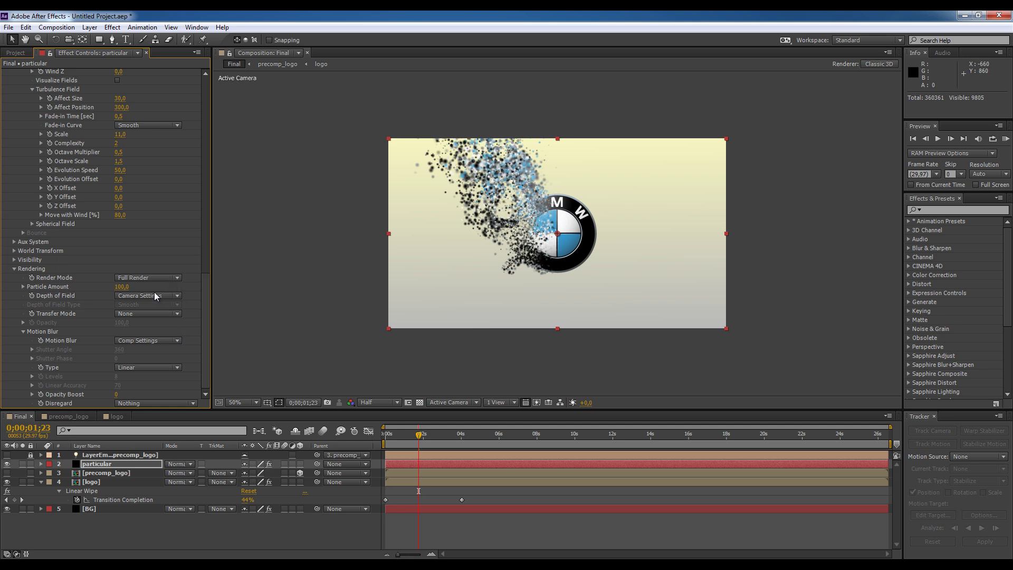
left_click(152, 342)
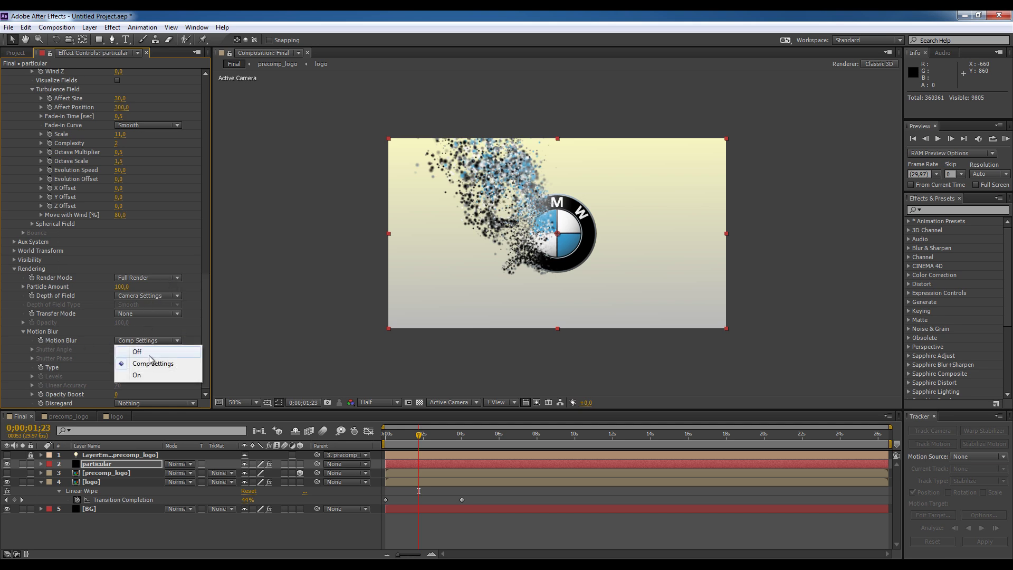
left_click(138, 375)
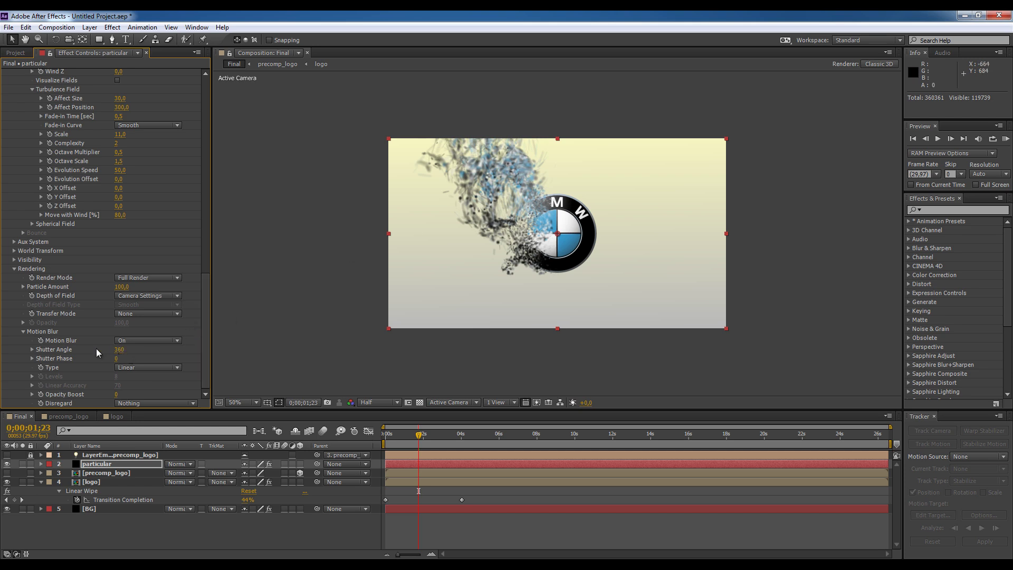
left_click(120, 350)
type("300")
key("Return")
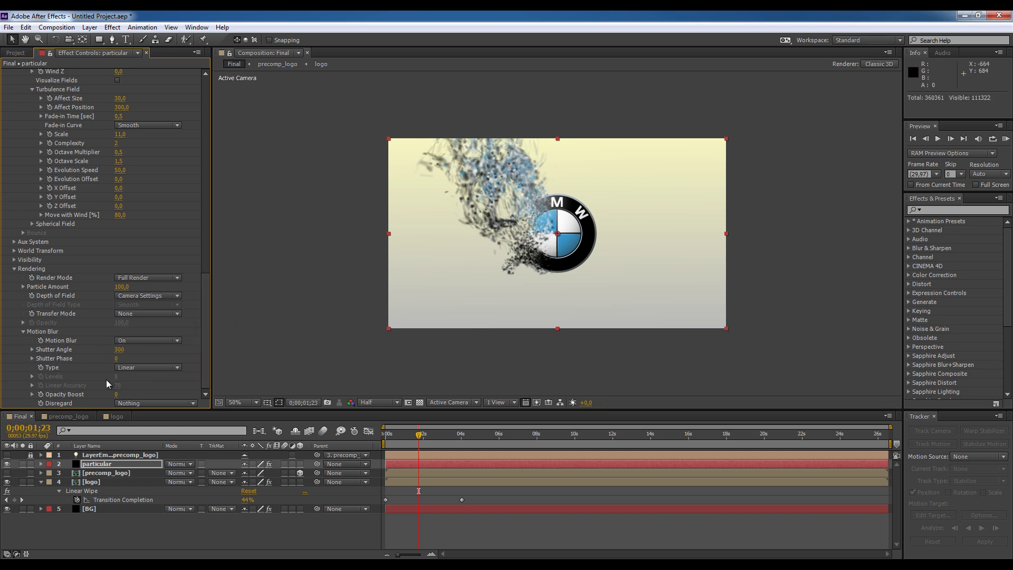
Step: Preview the particles and move the Linear Wipe end keyframe later to 0;00;04;13
mouse_move(420, 438)
left_mouse_down()
mouse_move(394, 445)
mouse_move(427, 451)
left_mouse_up()
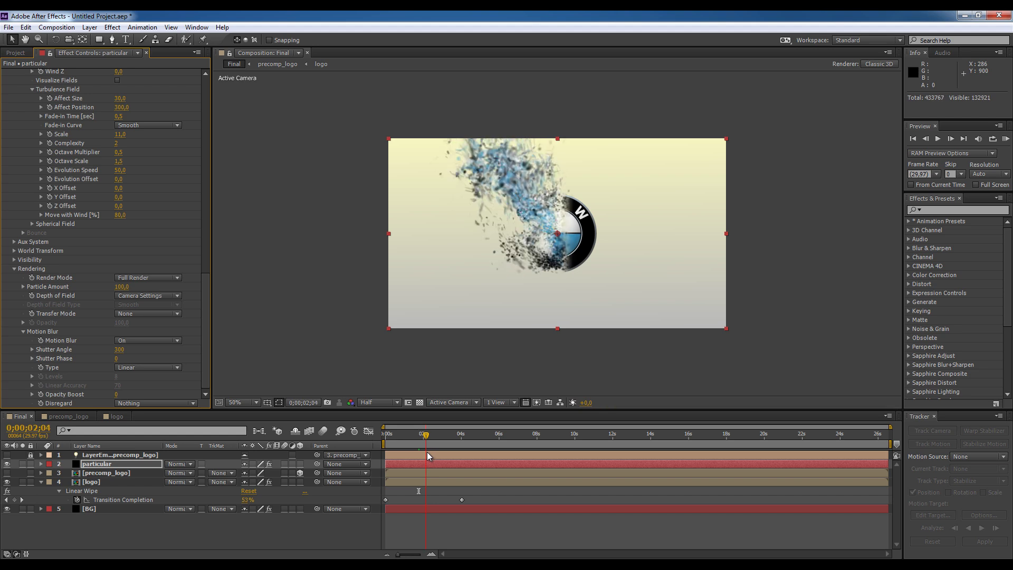
left_click_drag(429, 452, 430, 452)
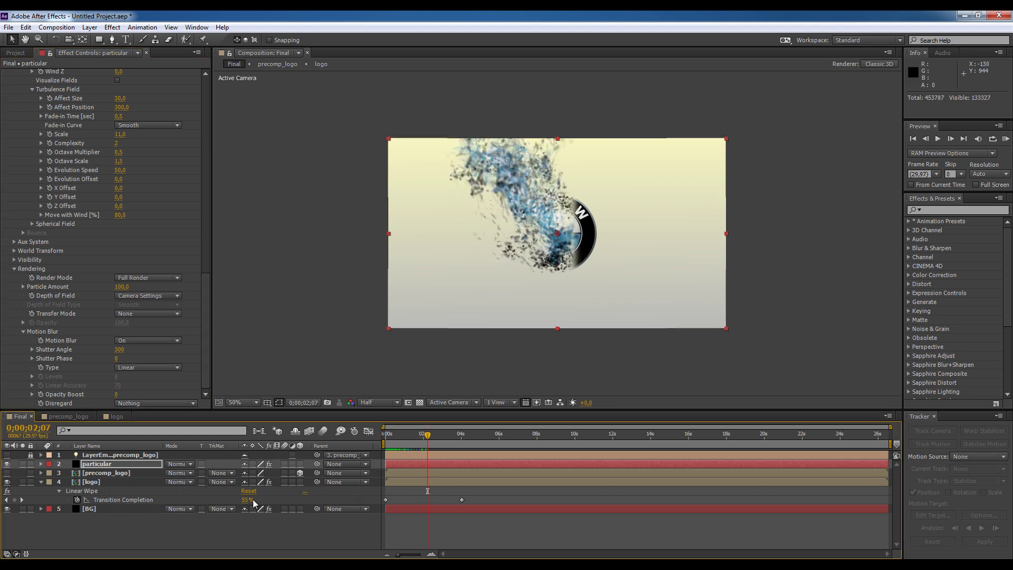
left_click_drag(461, 500, 467, 501)
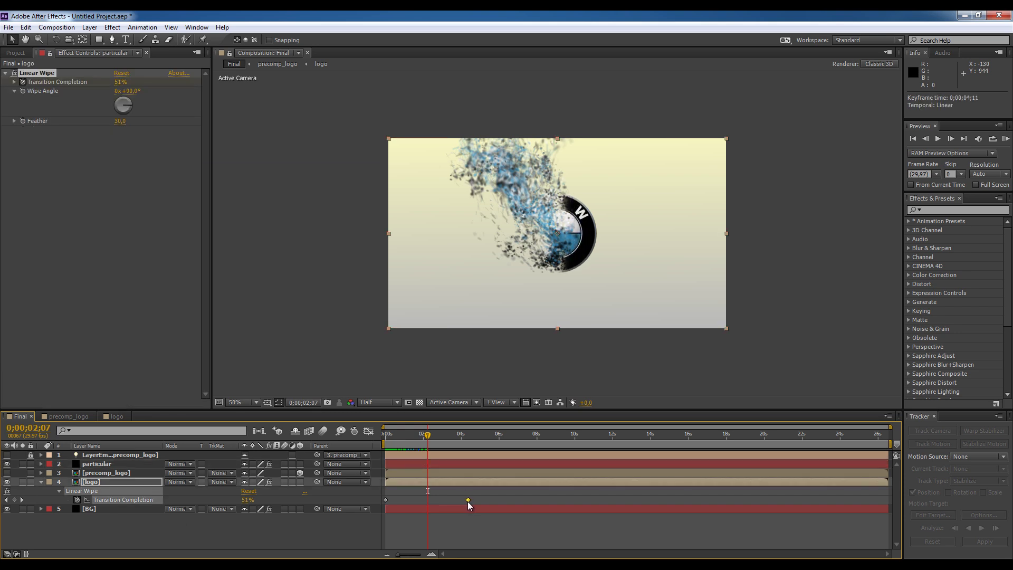
Step: Drag the Linear Wipe end keyframe to 0;00;04;25 and scrub to preview the slower dissolve
left_click(431, 436)
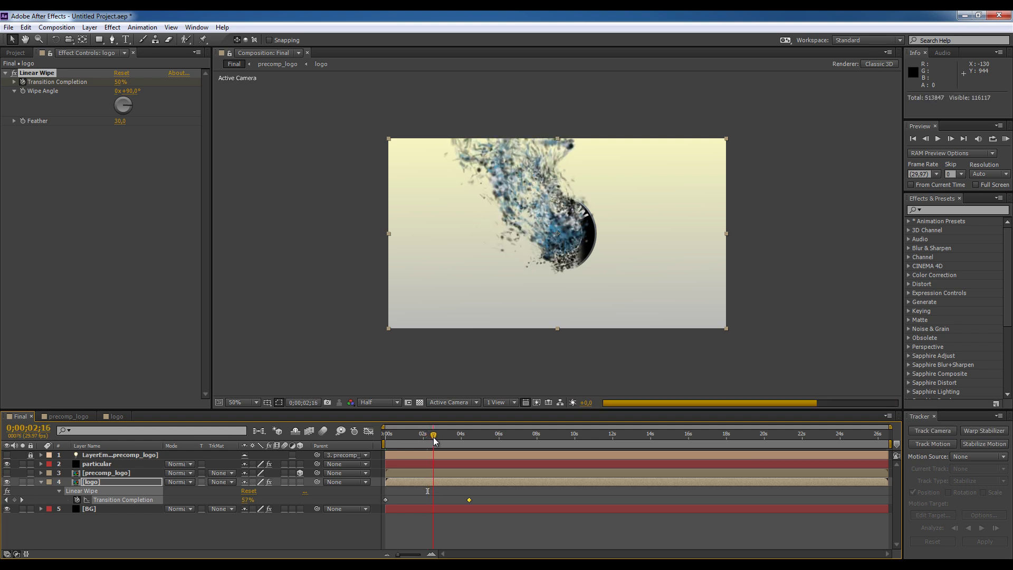
left_click_drag(431, 439, 435, 439)
left_click_drag(470, 499, 477, 499)
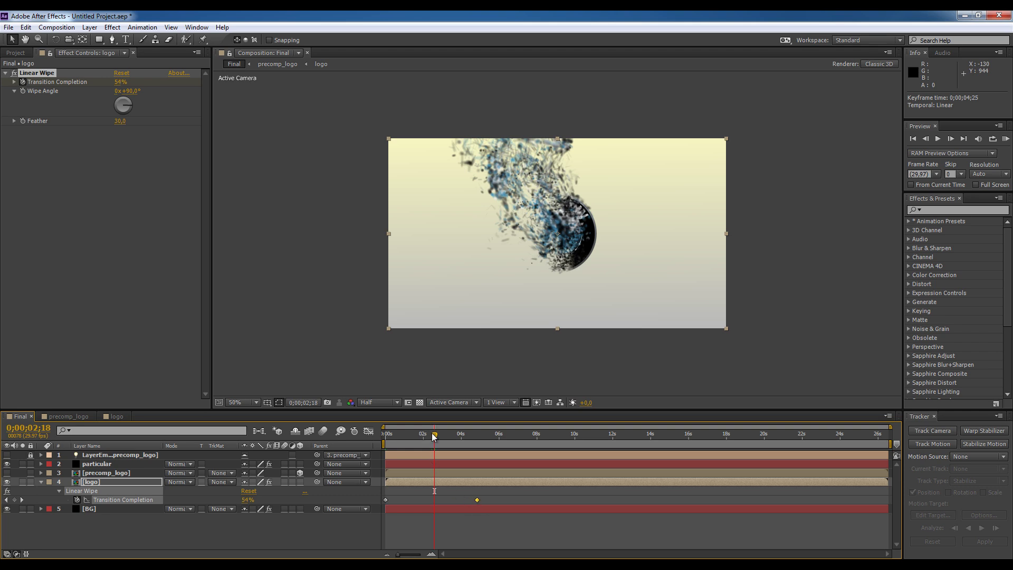
mouse_move(437, 435)
left_mouse_down()
mouse_move(413, 436)
mouse_move(422, 443)
left_mouse_up()
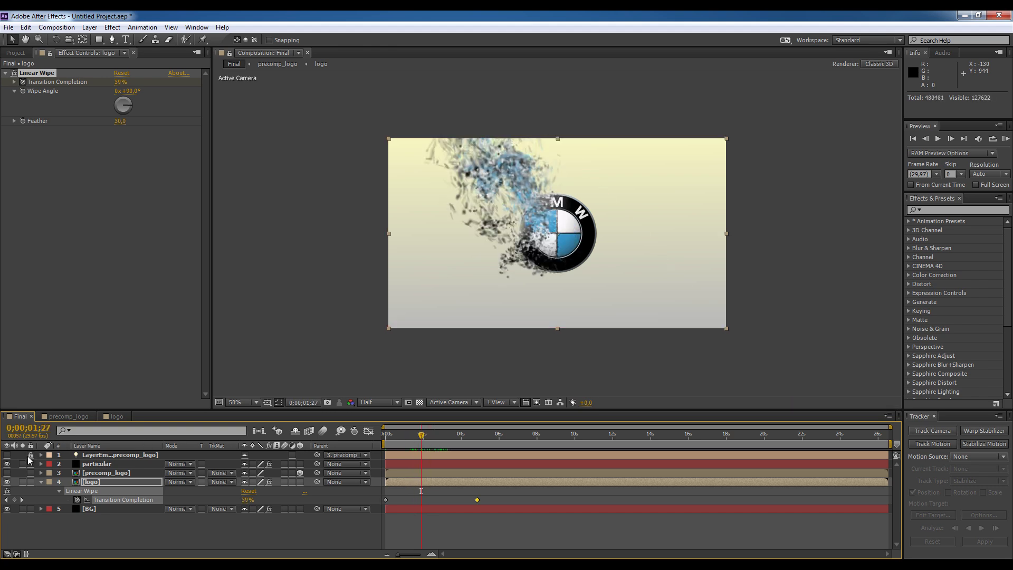
Step: Set Particular's emission to 500000 particles per second and play a RAM preview
left_click(92, 465)
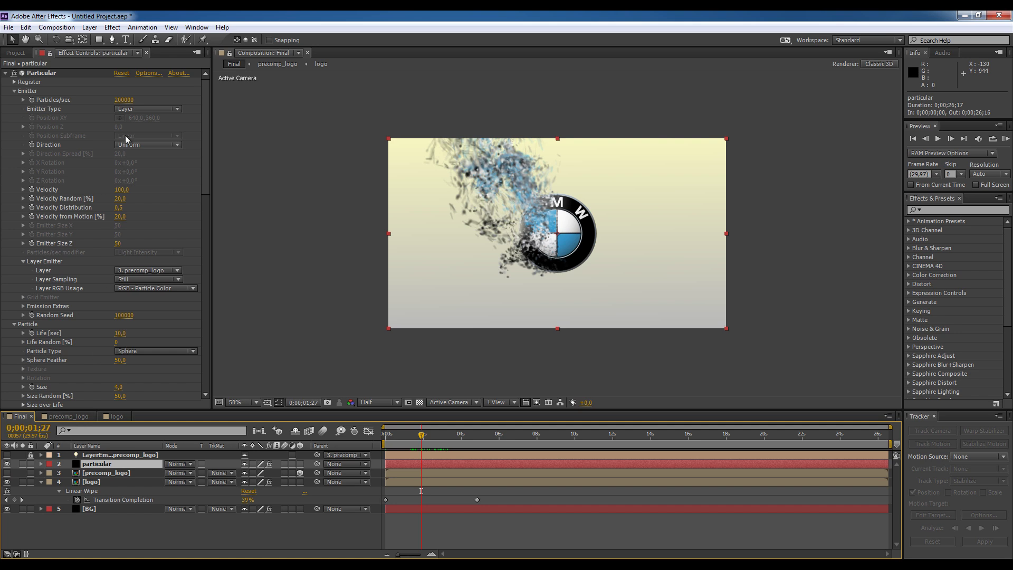
left_click(126, 100)
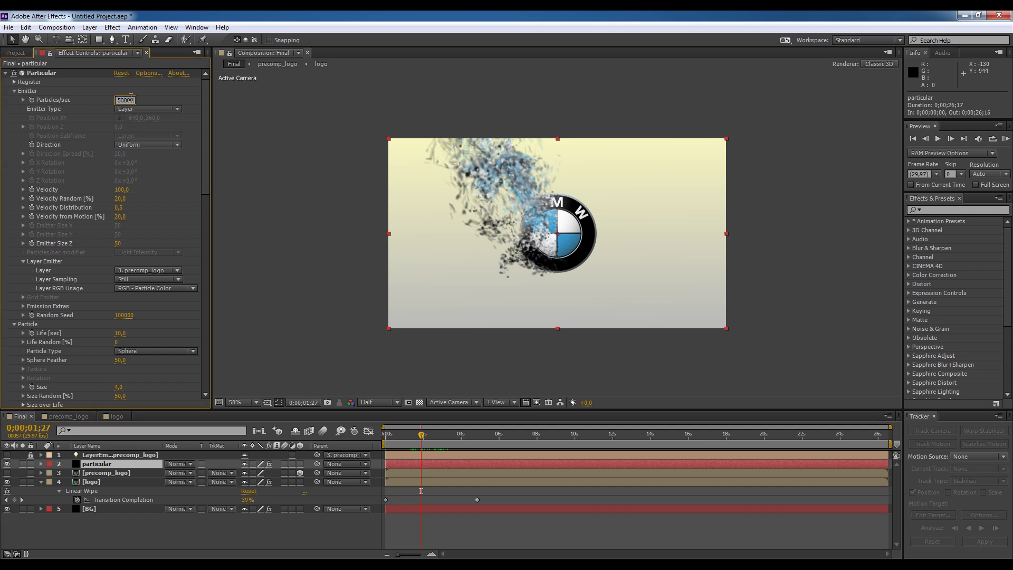
key("Return")
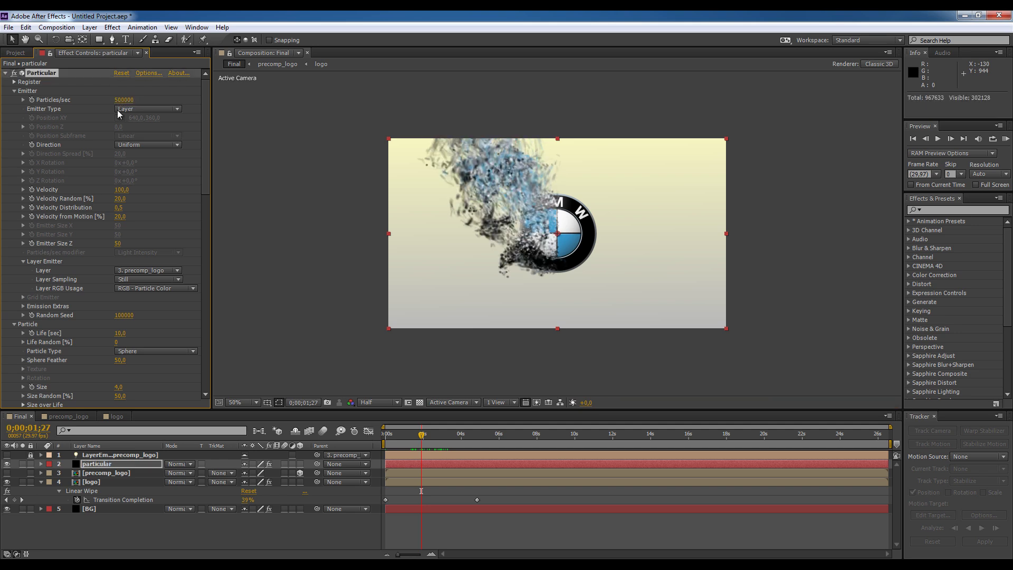
left_click(1005, 139)
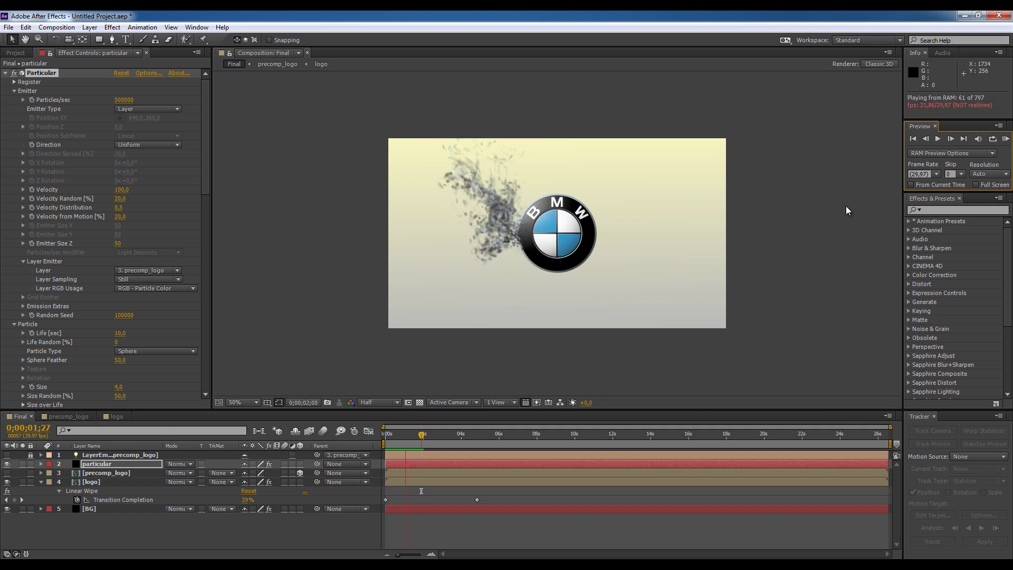
Step: Stop the preview, step back a frame, and set Physics Gravity to -180
key("space")
key("Page_Up")
key("Page_Up")
key("Page_Up")
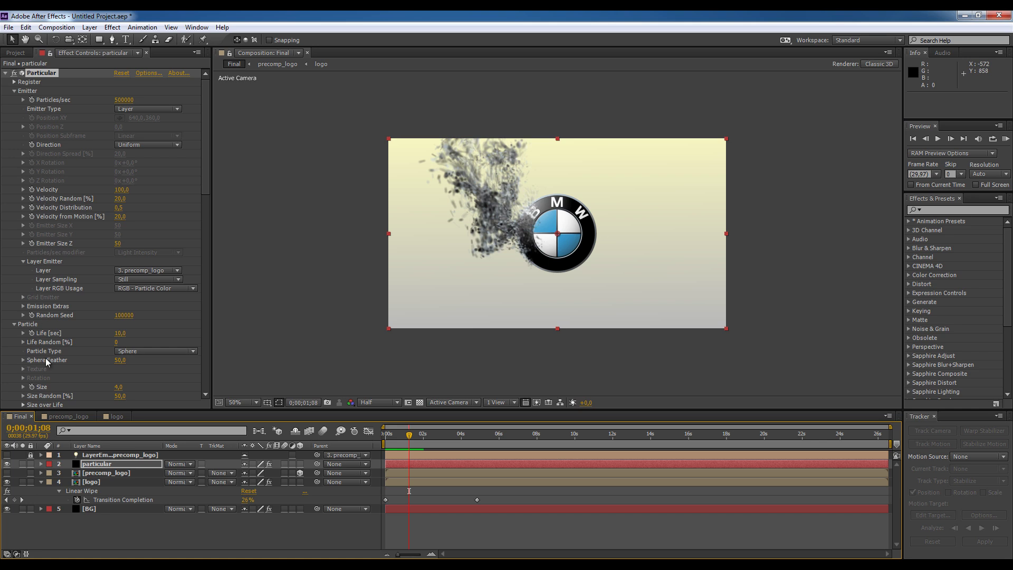
scroll(49, 359, "down", 1)
scroll(54, 317, "down", 1)
scroll(53, 316, "down", 2)
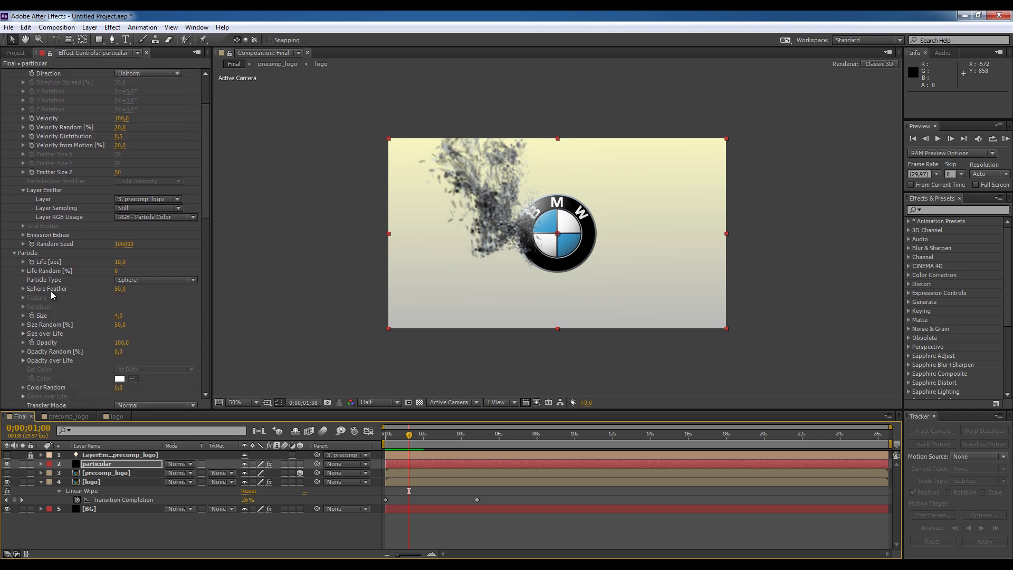
scroll(47, 317, "down", 1)
scroll(42, 316, "down", 2)
scroll(42, 316, "down", 1)
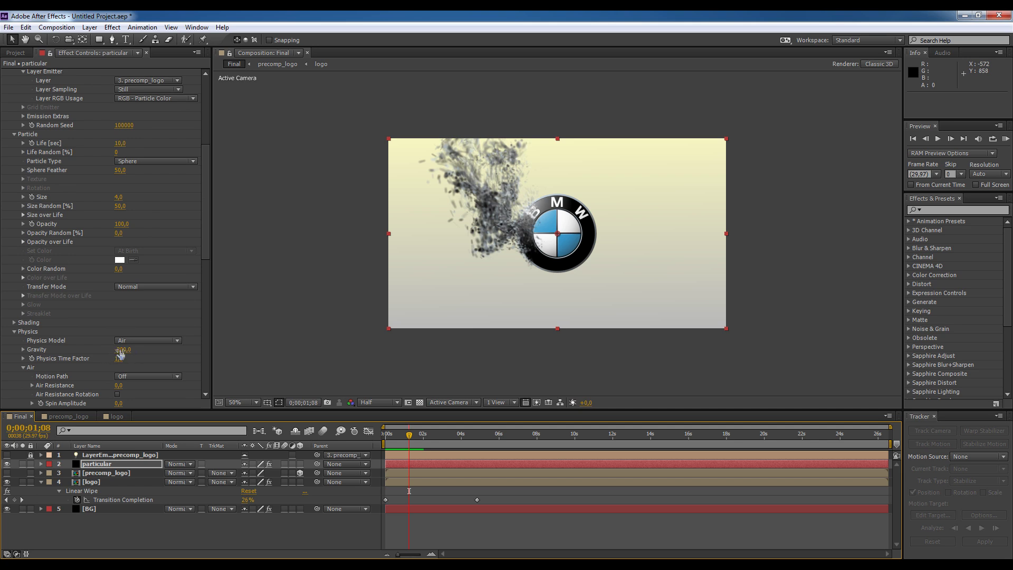
left_click_drag(118, 349, 121, 350)
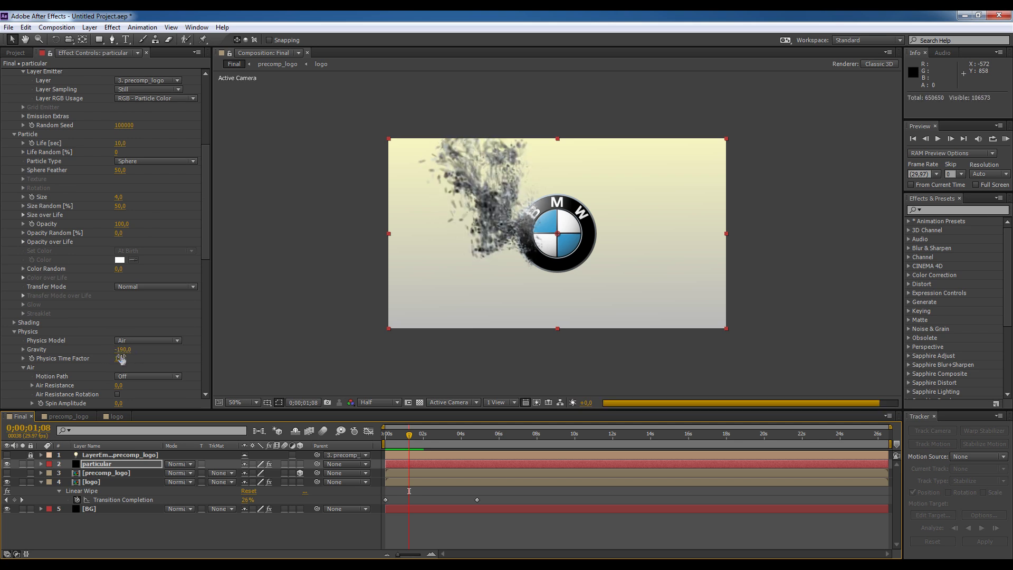
left_click(123, 349)
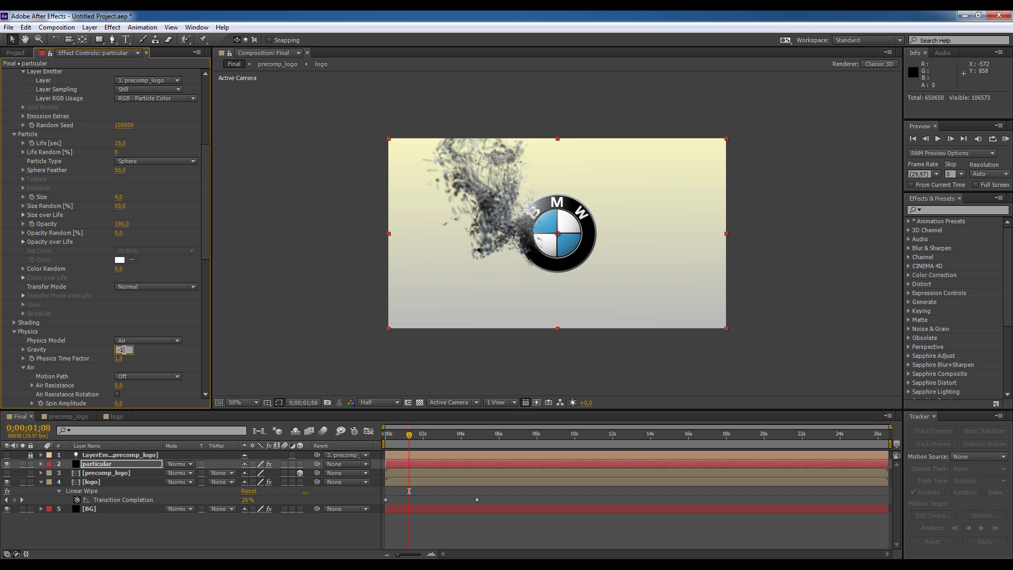
key("Return")
Step: Ease Wind X to -100
scroll(153, 305, "down", 4)
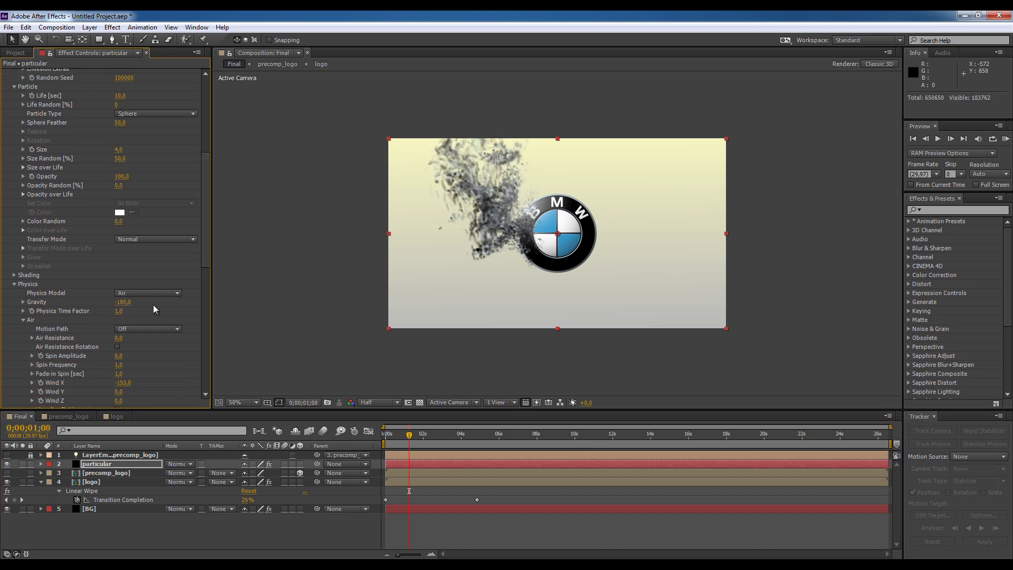
left_click_drag(121, 337, 123, 340)
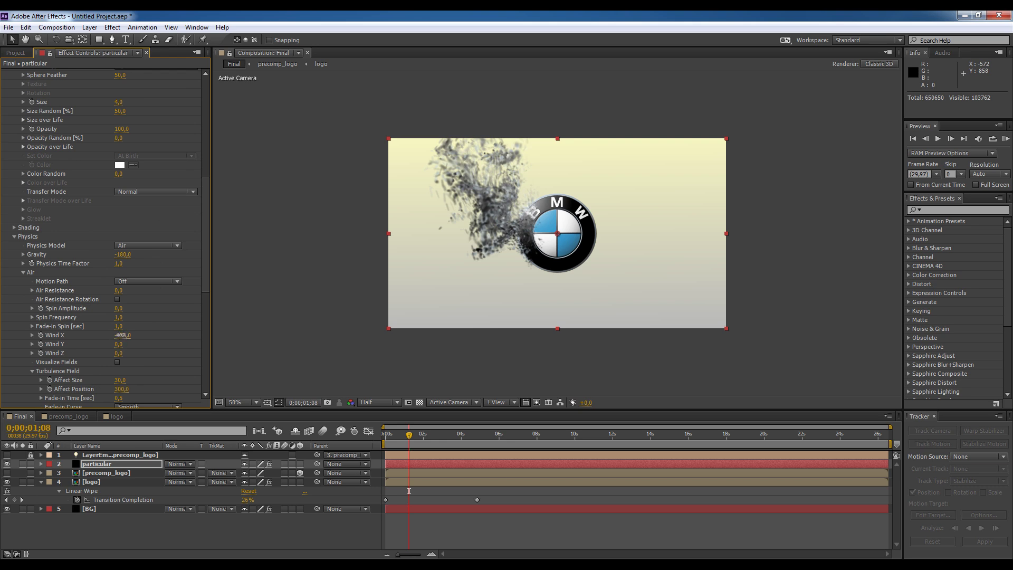
mouse_move(118, 335)
left_mouse_down()
mouse_move(134, 335)
mouse_move(120, 338)
left_mouse_up()
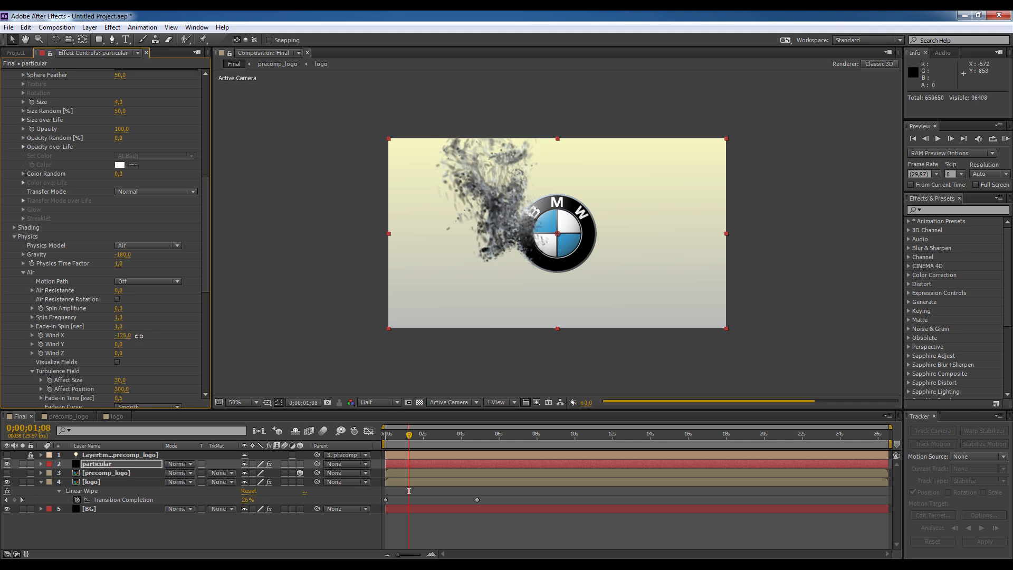
left_click(120, 336)
type("-100")
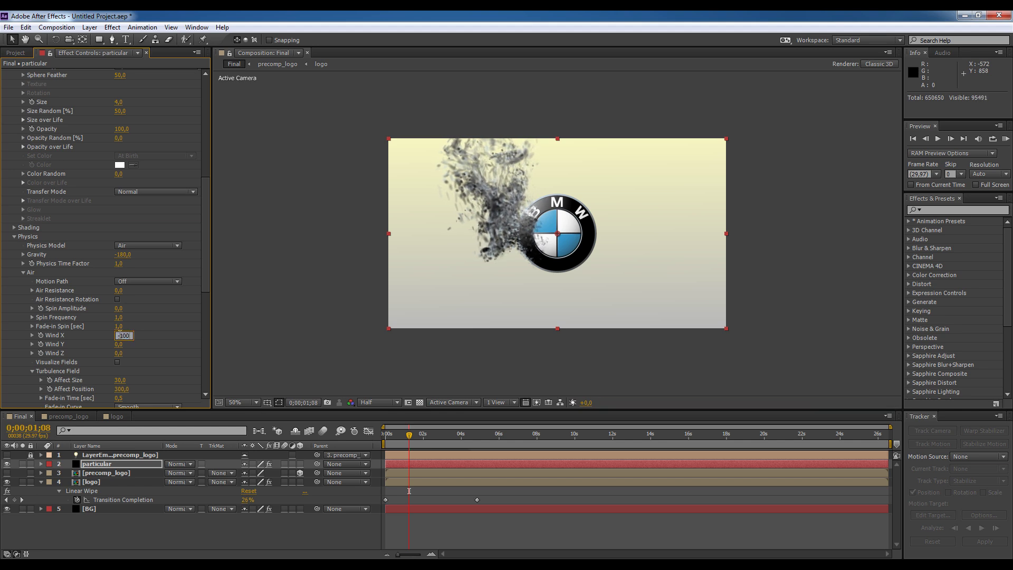
key("Return")
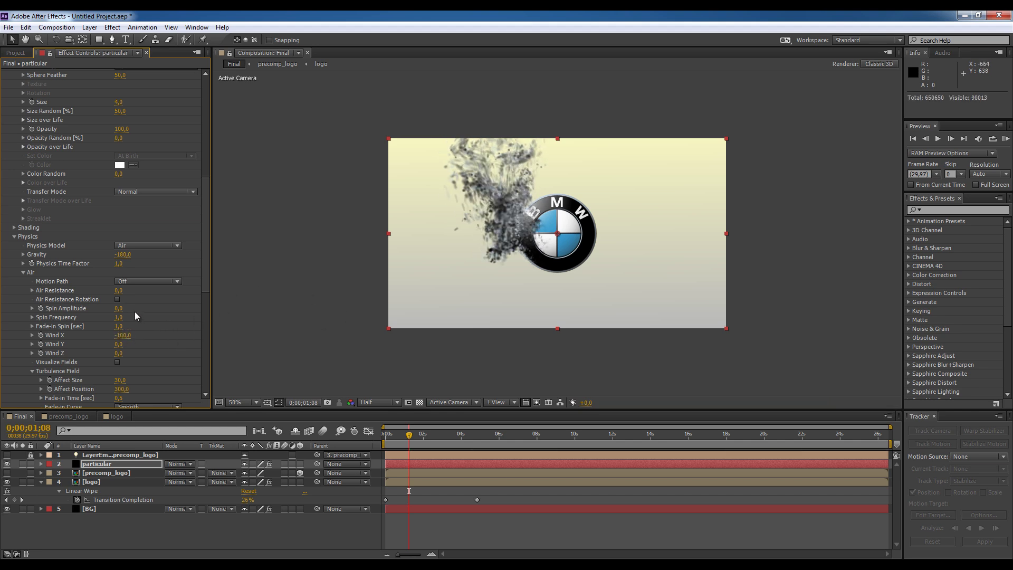
Step: Set turbulence Affect Size to 10 and Affect Position to 200
scroll(139, 350, "down", 1)
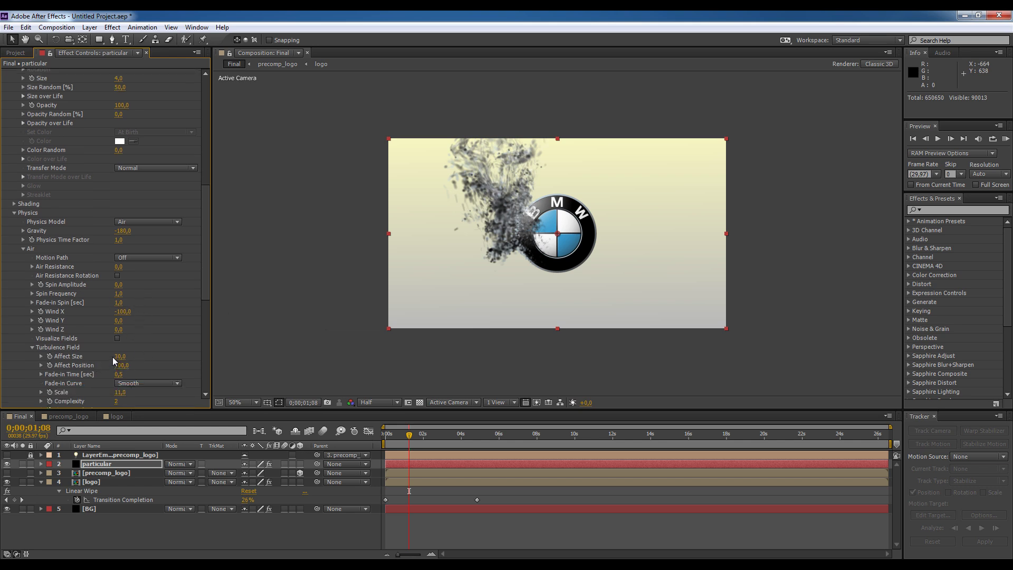
left_click(119, 357)
type("10")
key("Return")
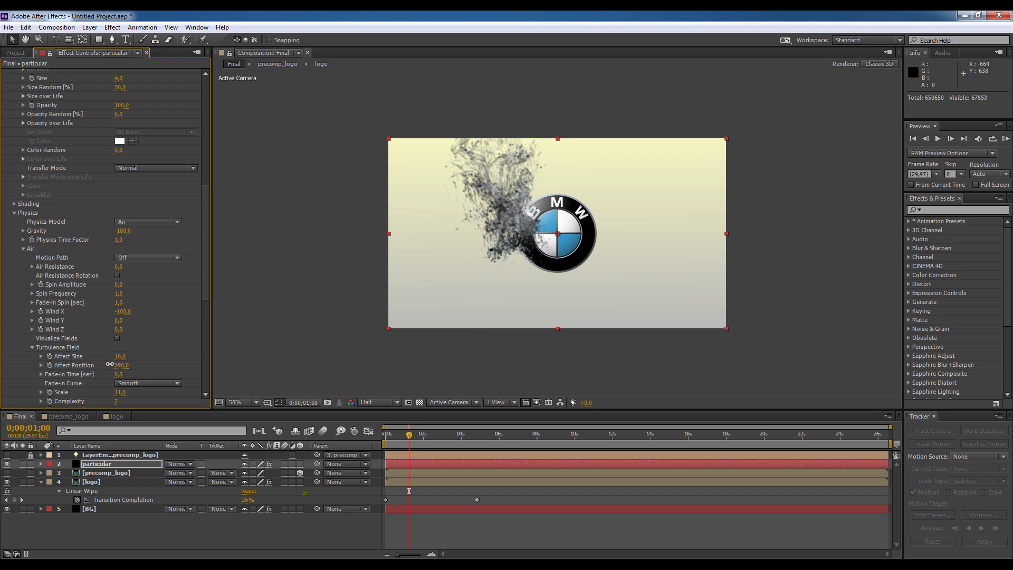
left_click_drag(109, 364, 100, 364)
left_click(122, 365)
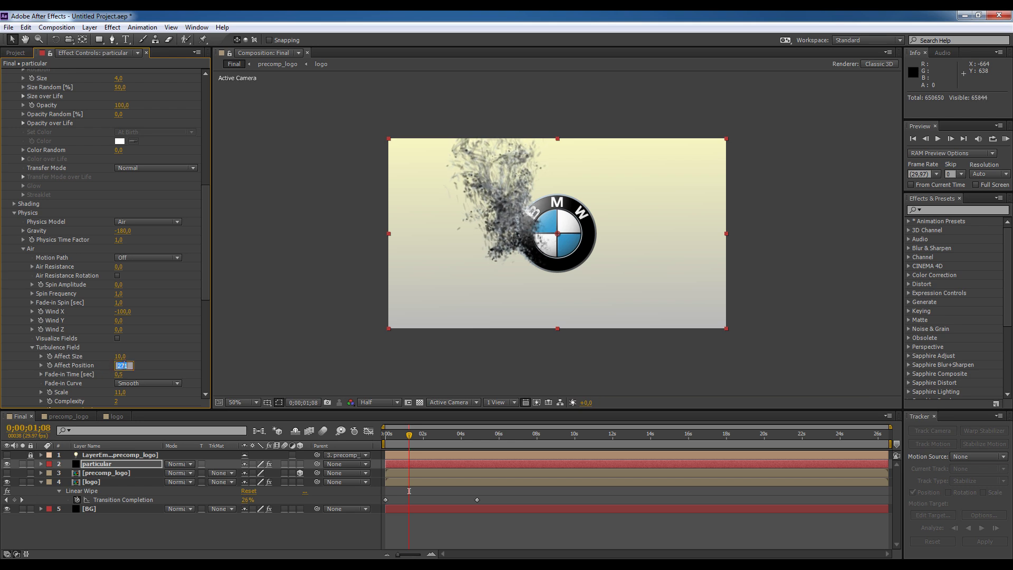
type("200")
key("Return")
left_click(1005, 139)
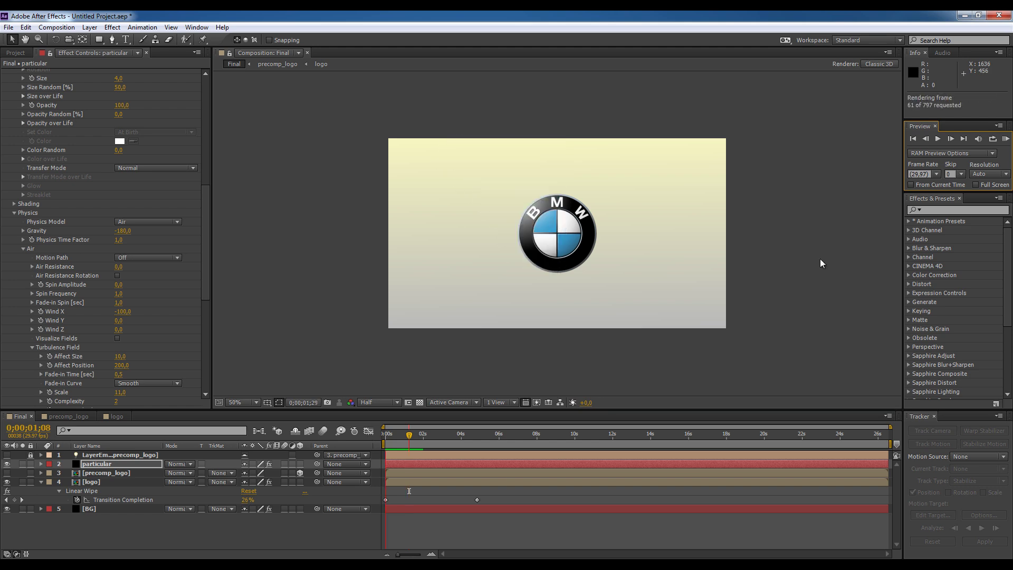
key("space")
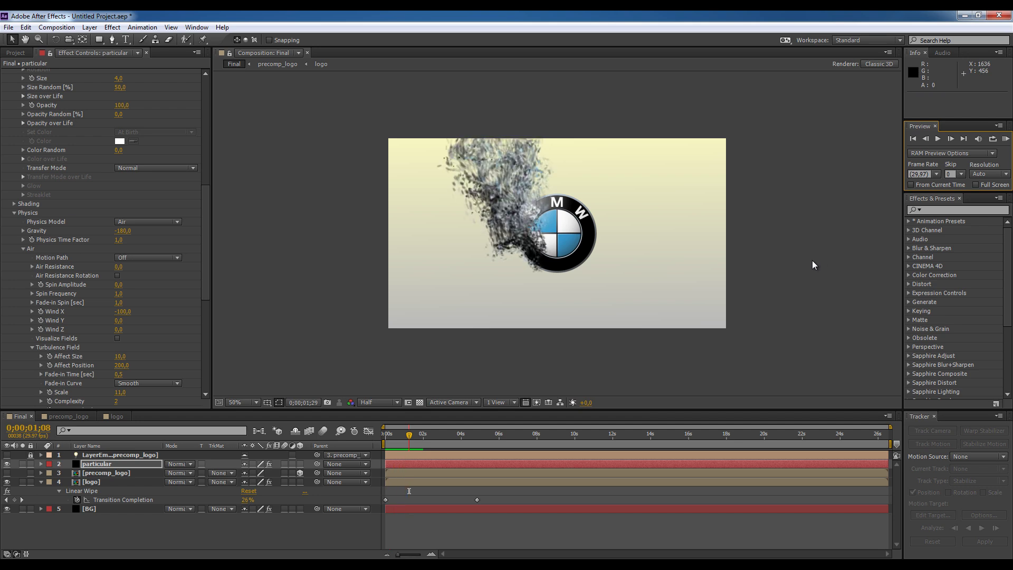
key("space")
Step: Try Gravity at -220, then undo it back to -180
left_click_drag(397, 441, 409, 442)
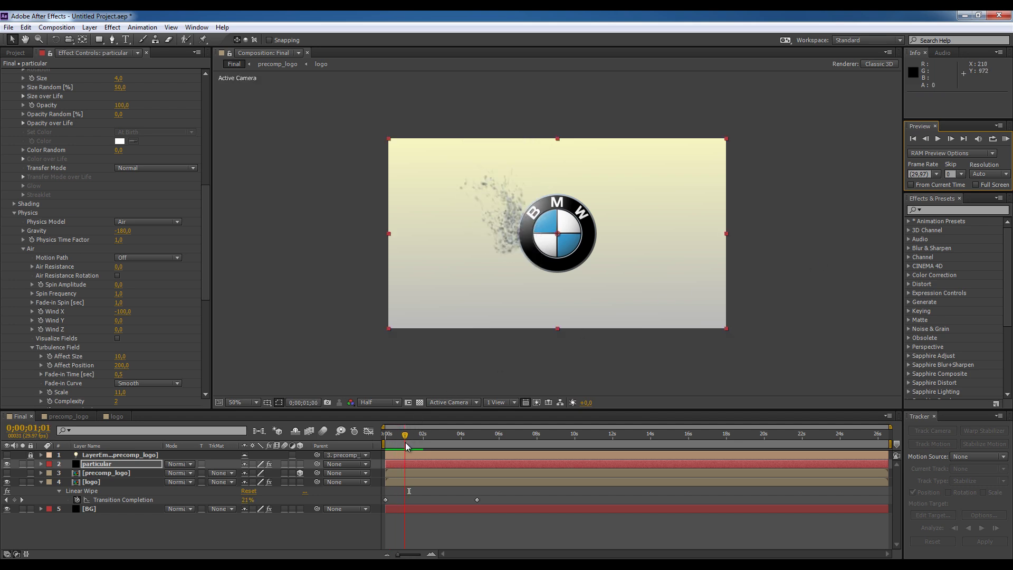
scroll(65, 317, "up", 1)
scroll(64, 317, "up", 2)
scroll(125, 213, "up", 2)
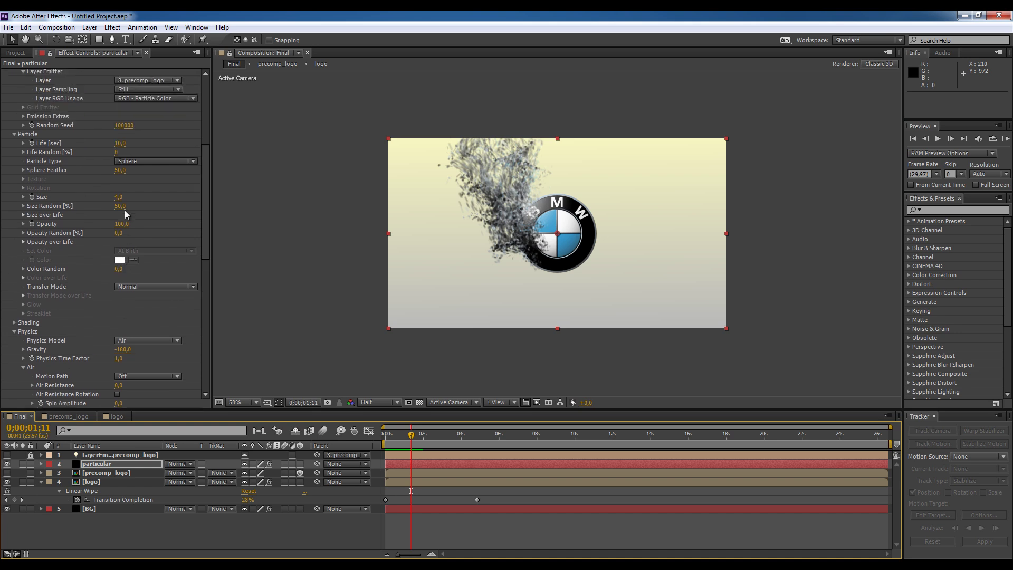
scroll(118, 191, "up", 2)
scroll(118, 191, "up", 1)
scroll(118, 191, "up", 1)
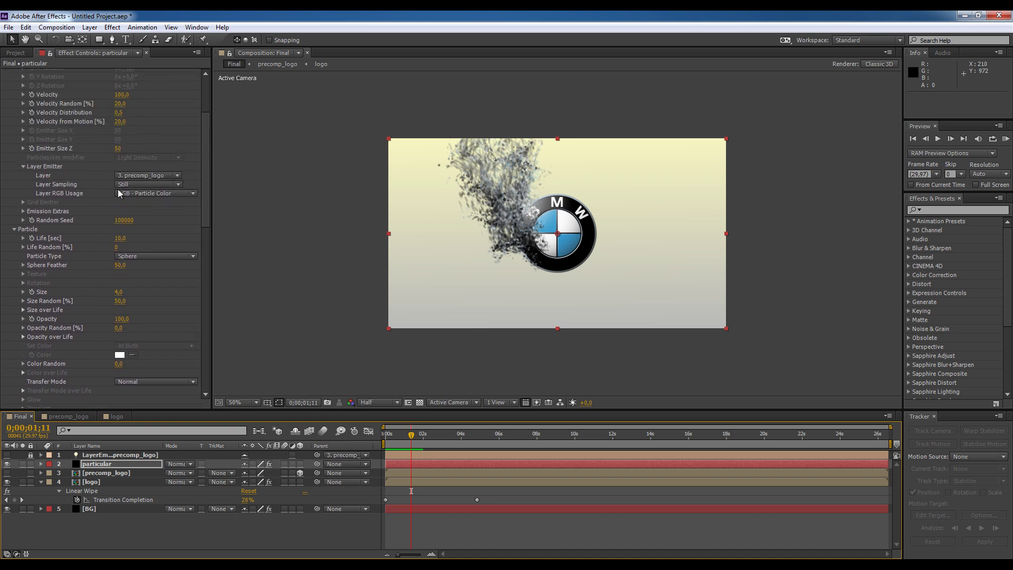
scroll(119, 190, "down", 2)
scroll(119, 211, "down", 4)
scroll(123, 234, "down", 3)
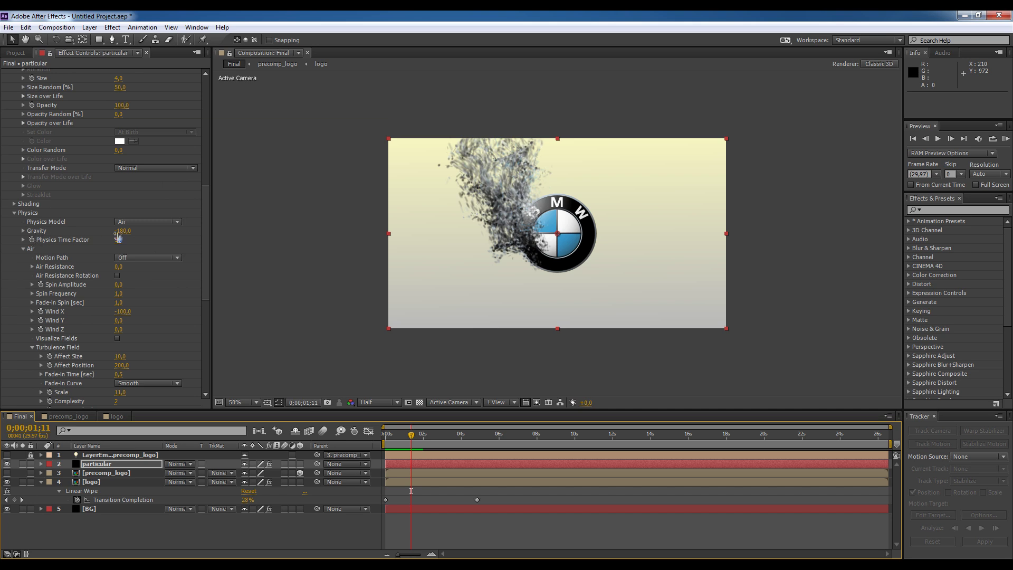
left_click_drag(119, 230, 228, 275)
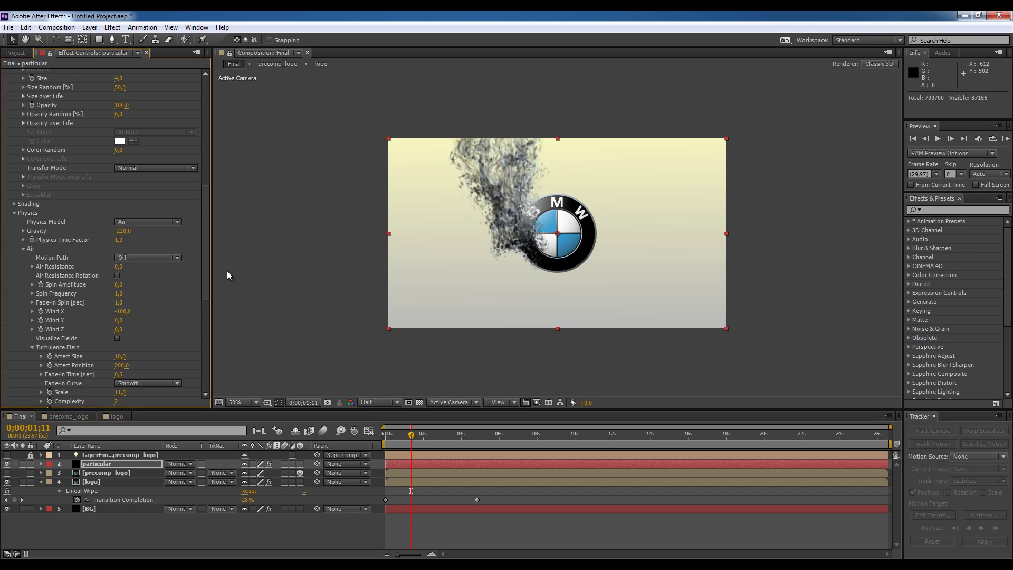
key("ctrl+z")
Step: Reduce Wind X to -50 and play a RAM preview of the weaker wind
scroll(100, 254, "down", 2)
scroll(132, 280, "down", 1)
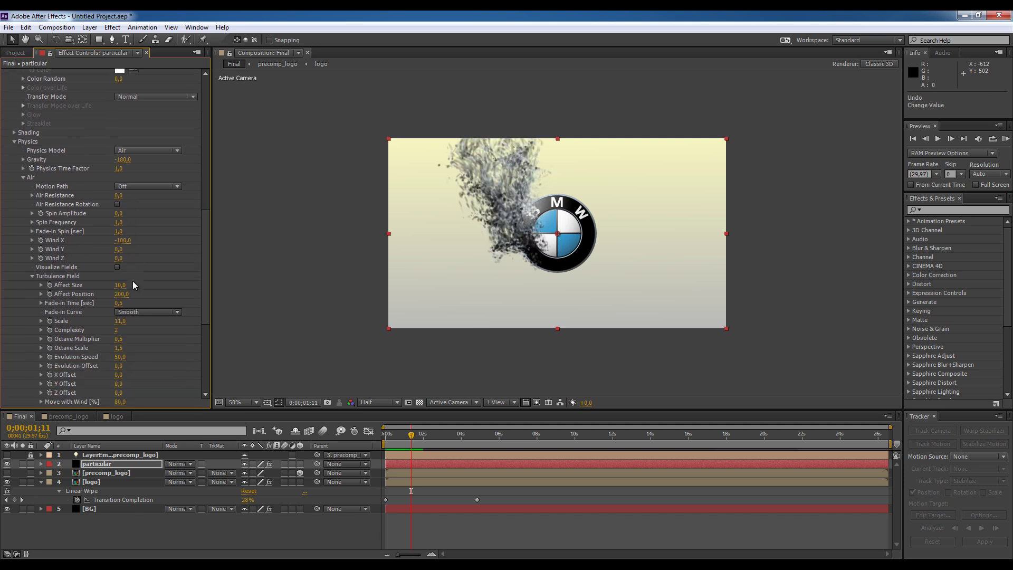
scroll(129, 312, "down", 1)
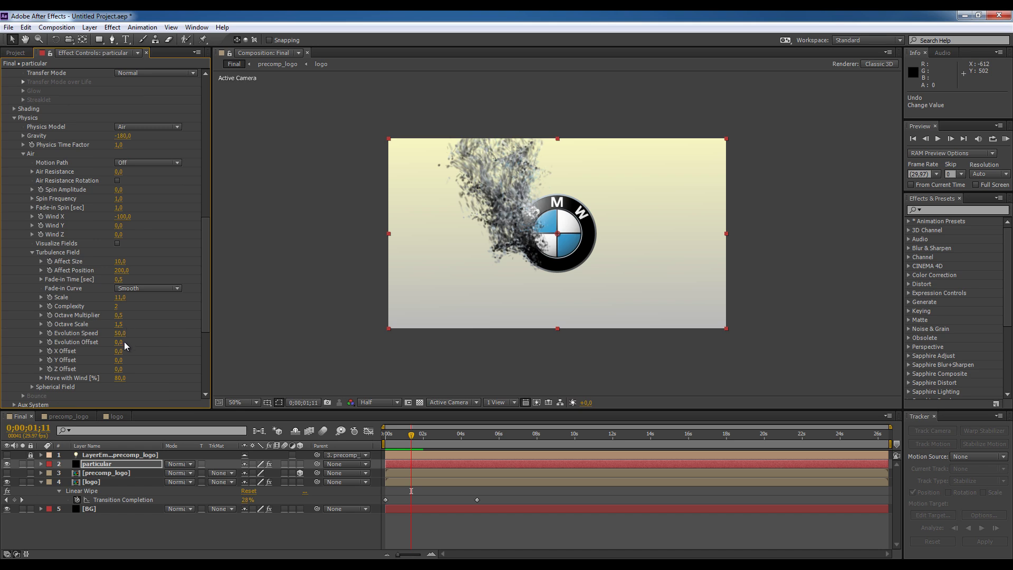
scroll(121, 306, "up", 1)
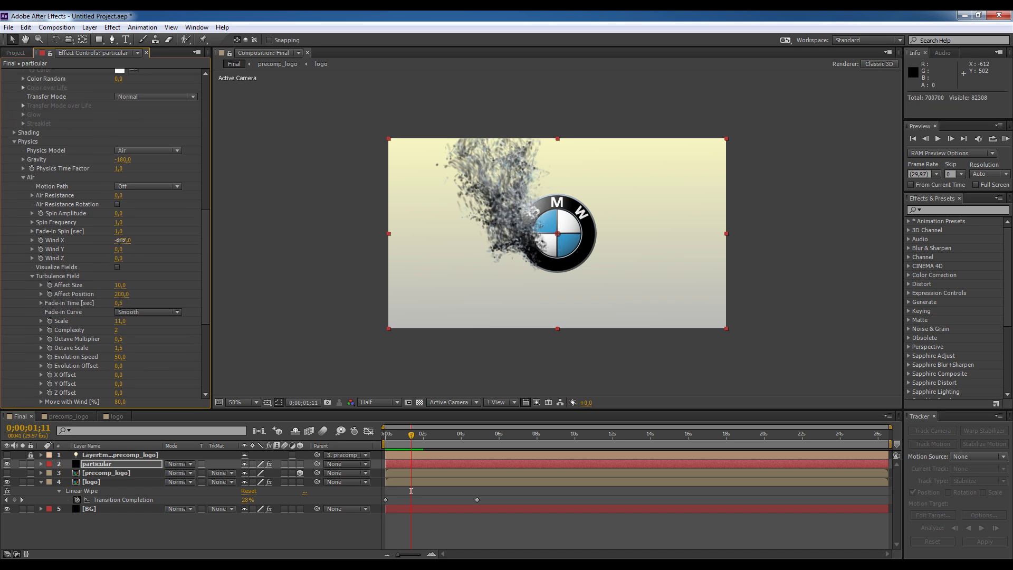
left_click_drag(128, 241, 150, 242)
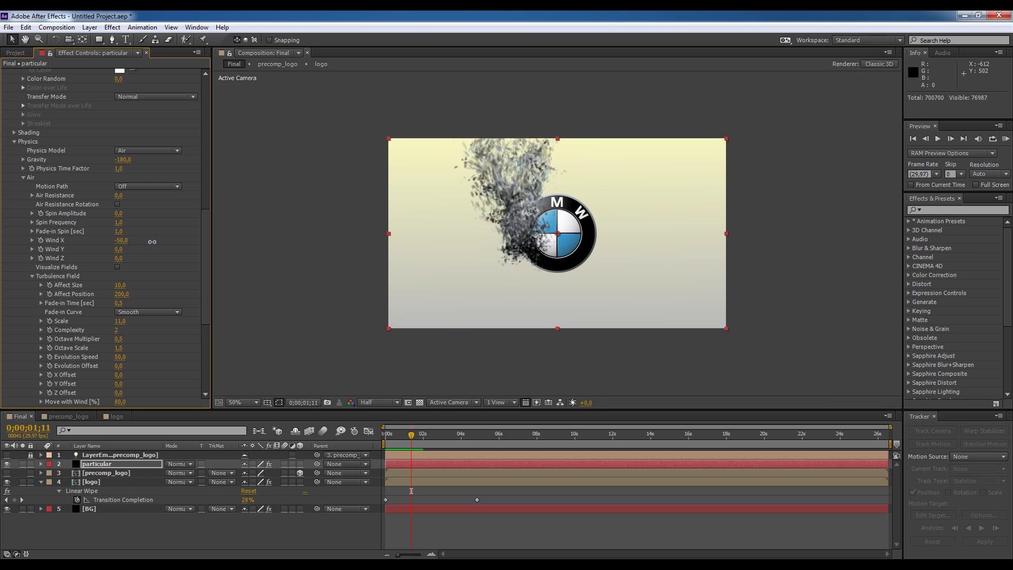
left_click(124, 240)
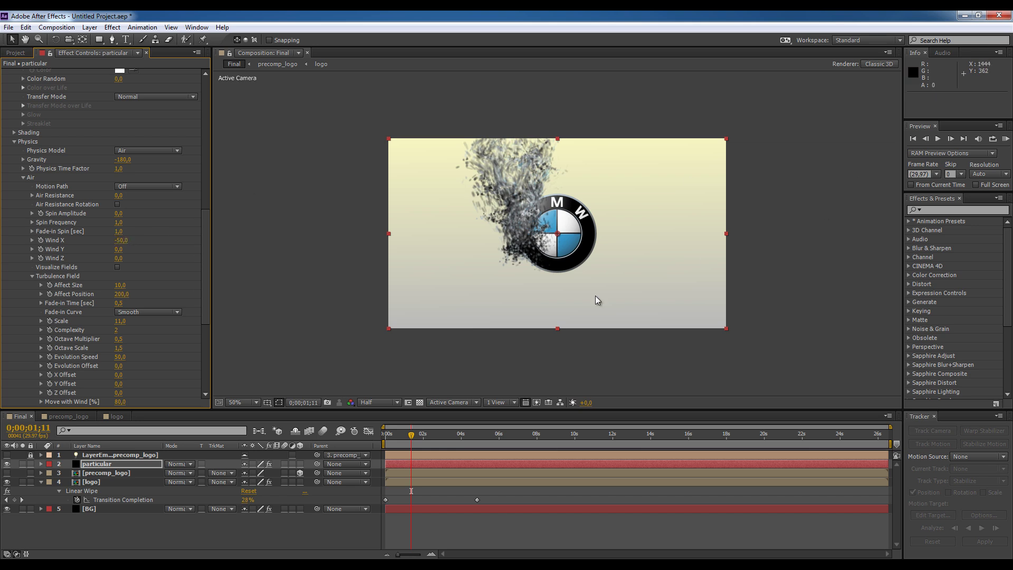
left_click(1006, 139)
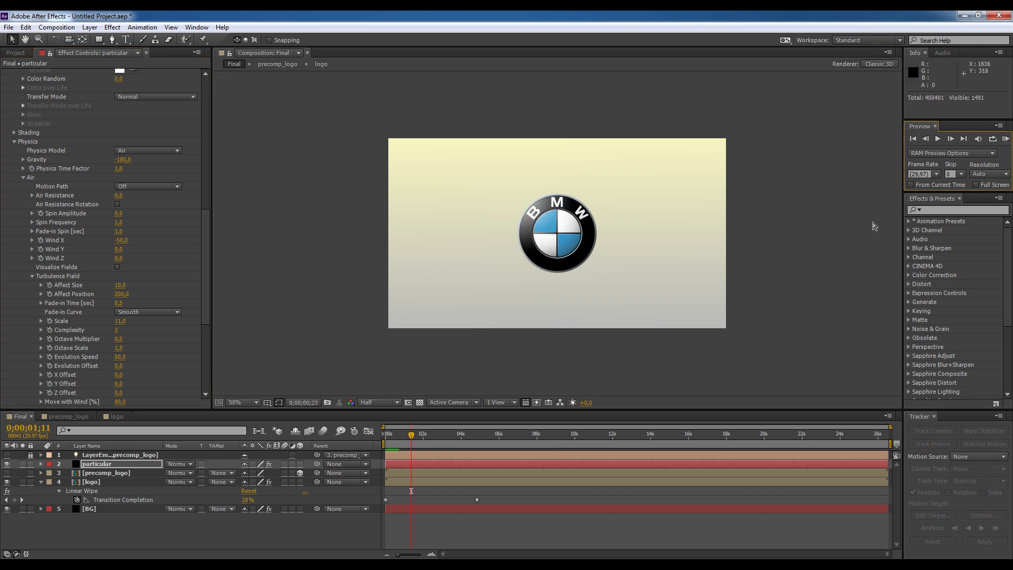